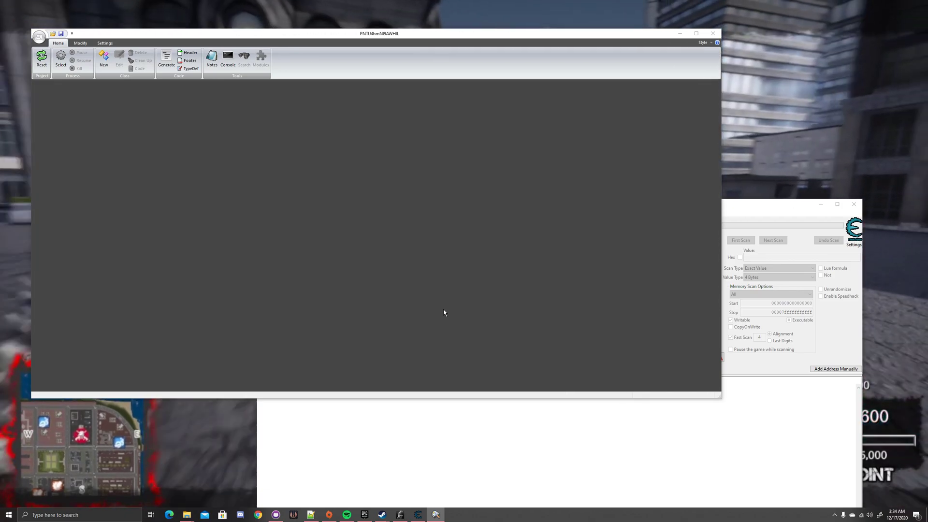
Move the ReClass window aside over the game and bring the Cheat Engine window to the front
{"action": "key", "text": "alt+Tab"}
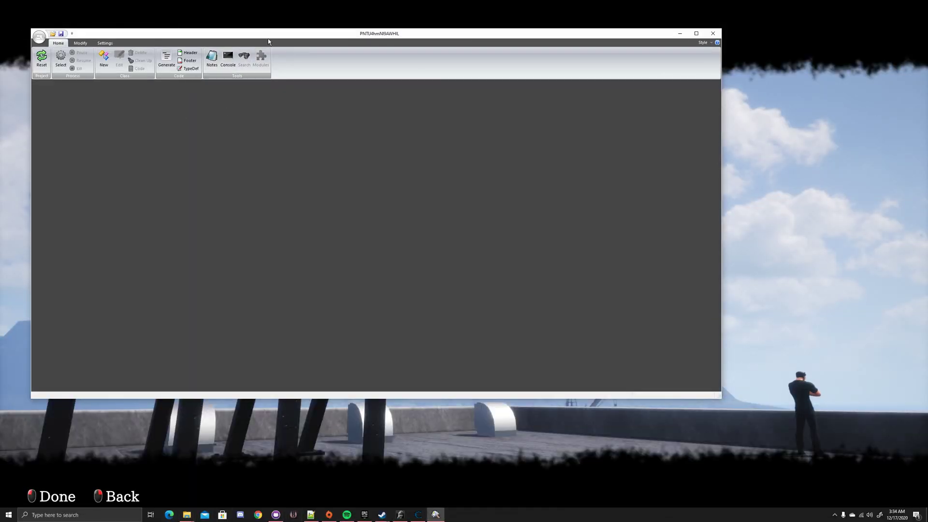
{"action": "left_click_drag", "start_coordinate": [268, 38], "coordinate": [548, 75]}
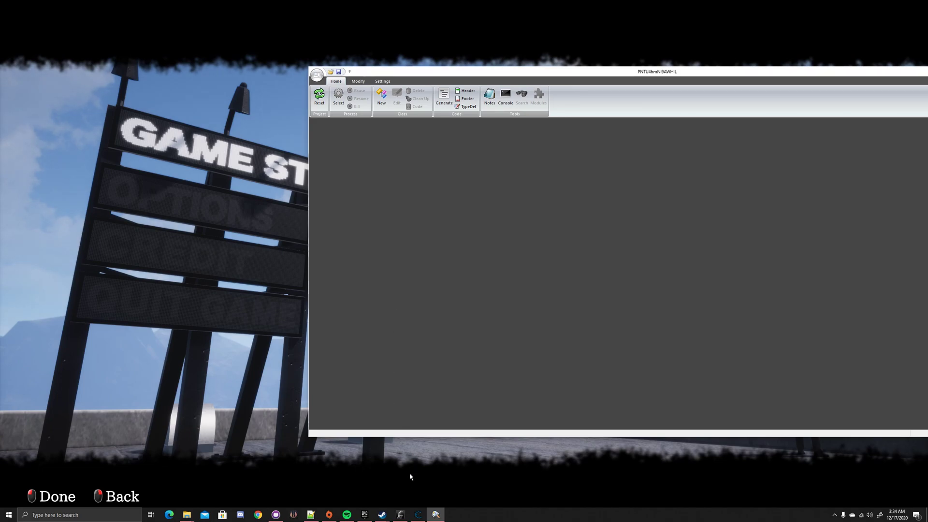
{"action": "left_click", "coordinate": [418, 515]}
{"action": "left_click_drag", "start_coordinate": [486, 73], "coordinate": [242, 143]}
{"action": "key", "text": "alt+Tab"}
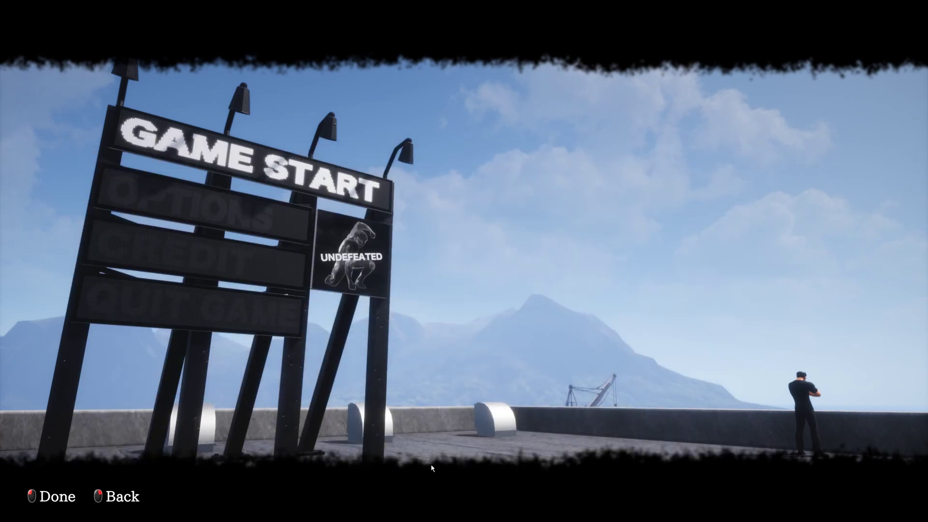
{"action": "key", "text": "alt+Tab"}
{"action": "left_click", "coordinate": [418, 514]}
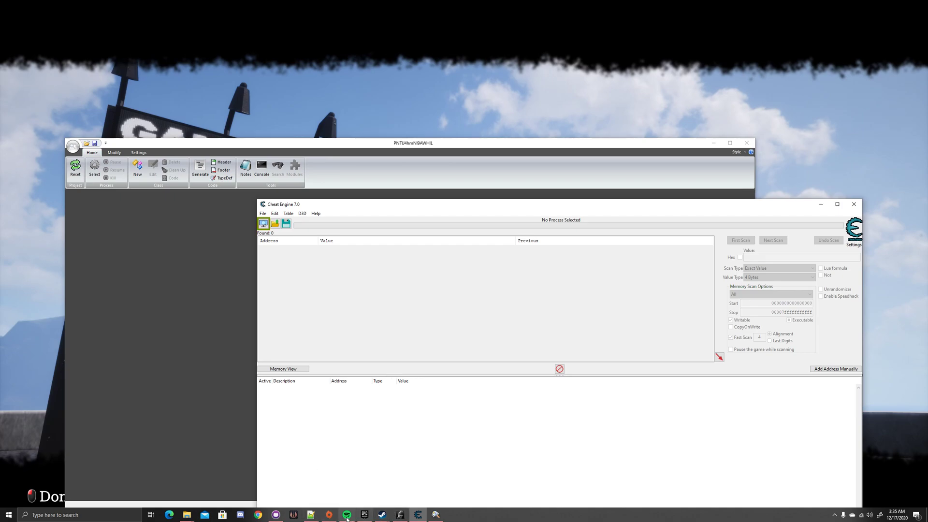
Switch to the GNames notes in Notepad++ and review the property name list from None to RotatorProperty
{"action": "left_click", "coordinate": [311, 514]}
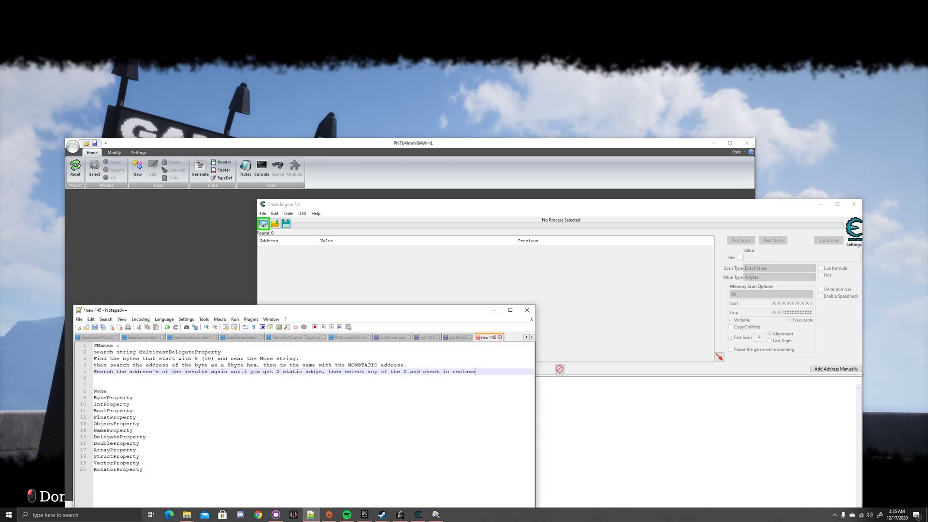
{"action": "left_click", "coordinate": [107, 398]}
{"action": "left_click_drag", "start_coordinate": [94, 391], "coordinate": [119, 391]}
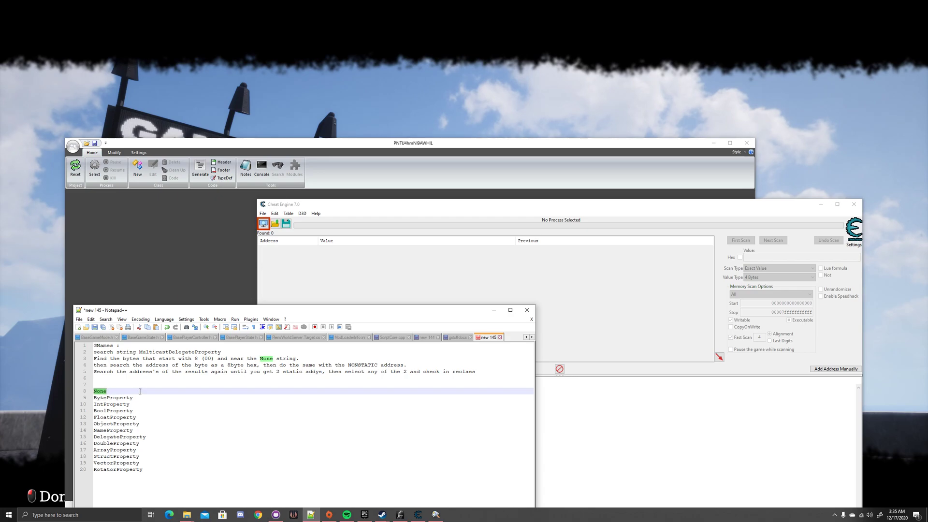
{"action": "left_click", "coordinate": [140, 396], "text": "shift"}
{"action": "left_click_drag", "start_coordinate": [139, 396], "coordinate": [64, 389]}
{"action": "left_click", "coordinate": [165, 474]}
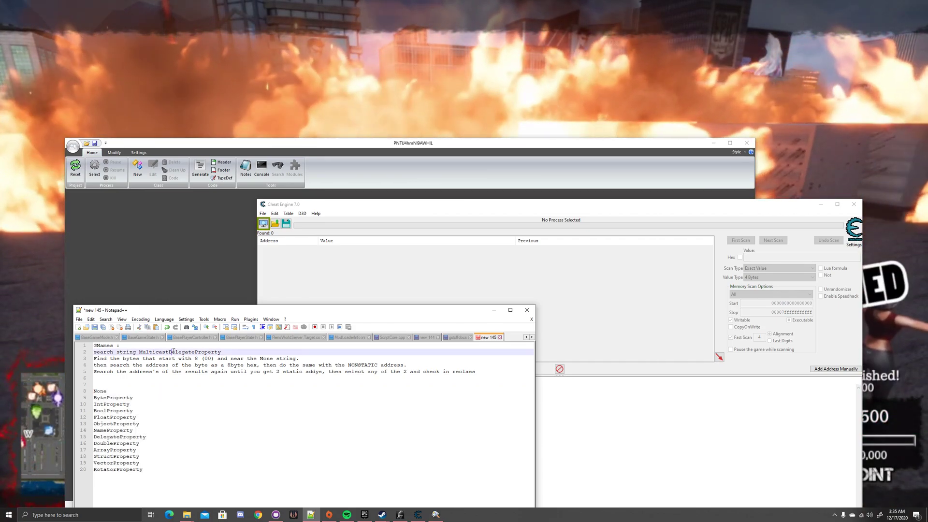
Copy the word MulticastDelegateProperty from the notes and move the Notepad++ window clear of the Cheat Engine scan controls
{"action": "double_click", "coordinate": [173, 352]}
{"action": "right_click", "coordinate": [174, 351]}
{"action": "left_click", "coordinate": [203, 366]}
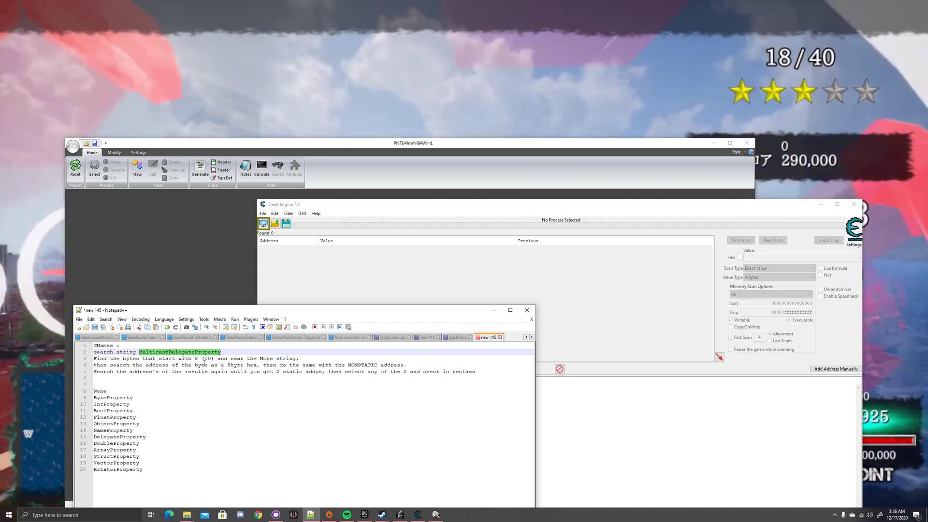
{"action": "left_click_drag", "start_coordinate": [239, 314], "coordinate": [191, 250]}
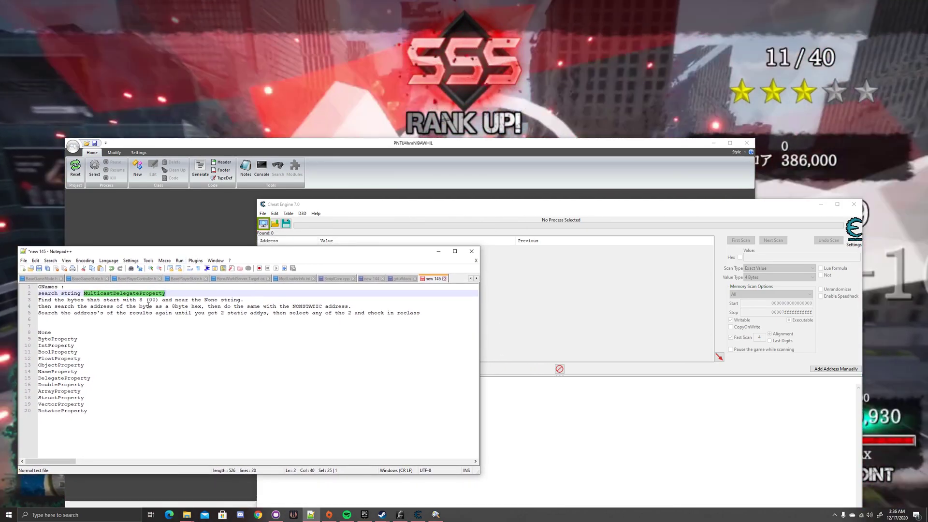
{"action": "right_click", "coordinate": [150, 296]}
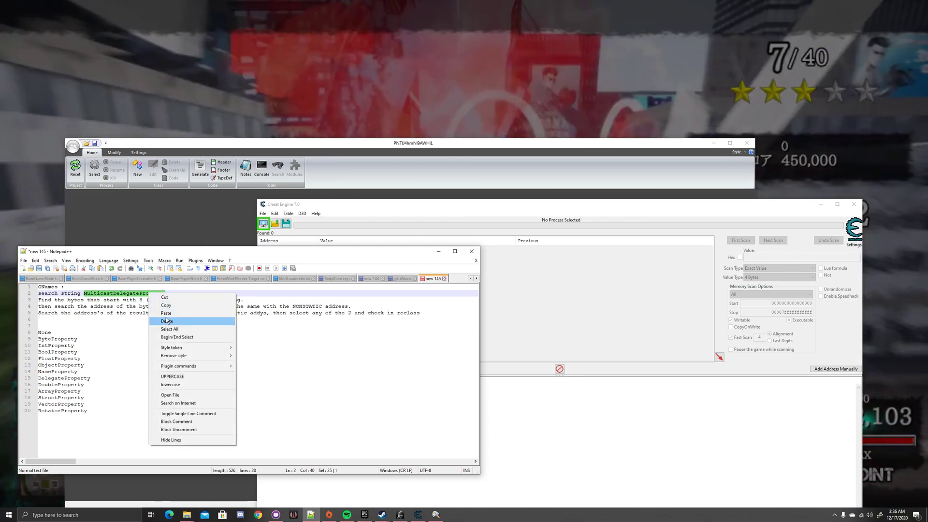
{"action": "left_click", "coordinate": [159, 306]}
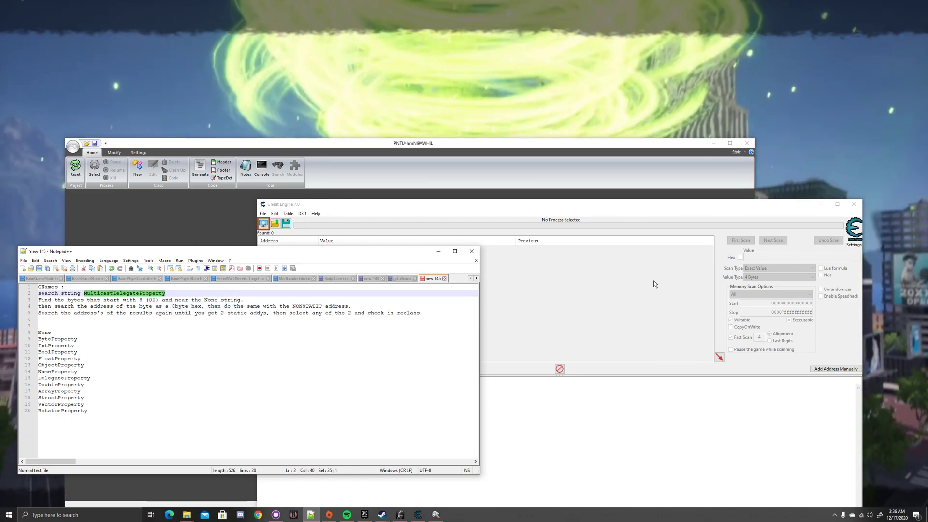
Attach Cheat Engine to the running UNDEFEATED game process
{"action": "left_click", "coordinate": [653, 281]}
{"action": "left_click", "coordinate": [264, 224]}
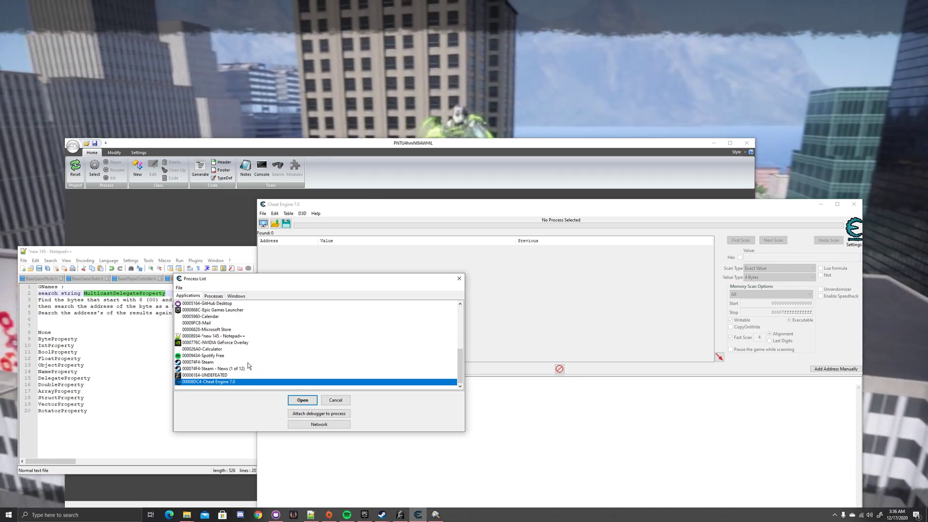
{"action": "left_click", "coordinate": [227, 375]}
{"action": "left_click", "coordinate": [302, 400]}
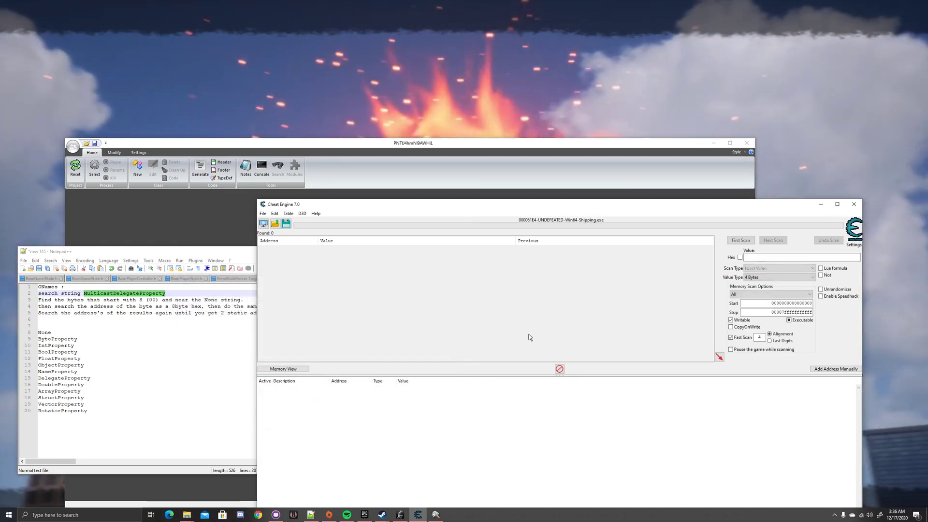
Set the value type to String and run a first scan for the text MulticastDelegateProperty
{"action": "left_click", "coordinate": [760, 278]}
{"action": "left_click", "coordinate": [750, 314]}
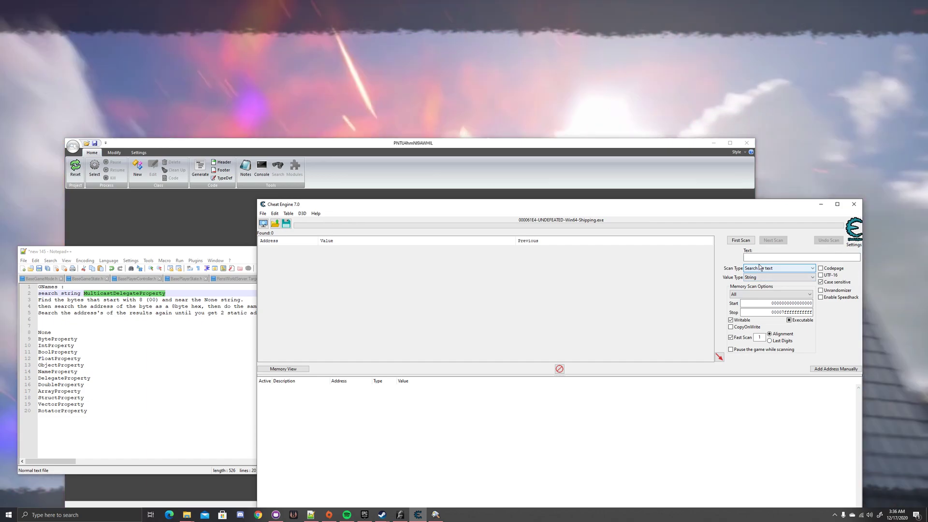
{"action": "left_click", "coordinate": [765, 258]}
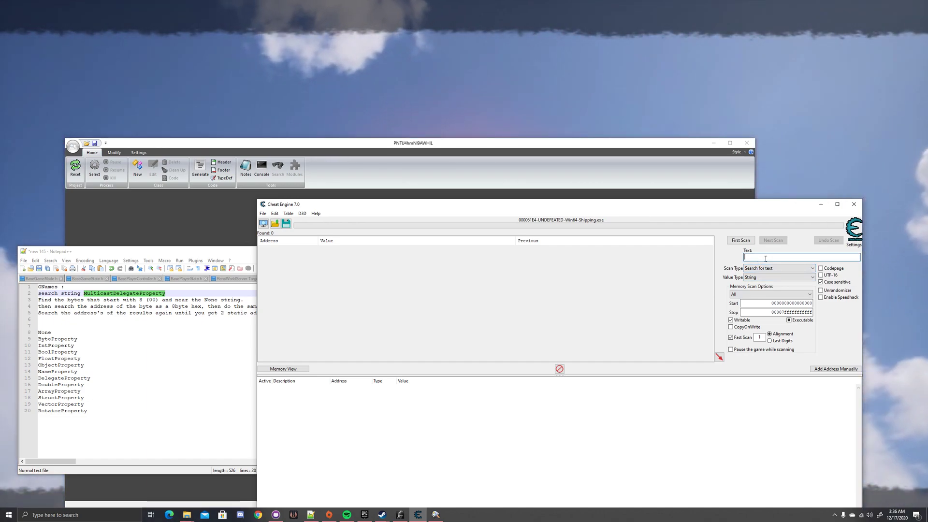
{"action": "key", "text": "ctrl+v"}
{"action": "left_click", "coordinate": [746, 241]}
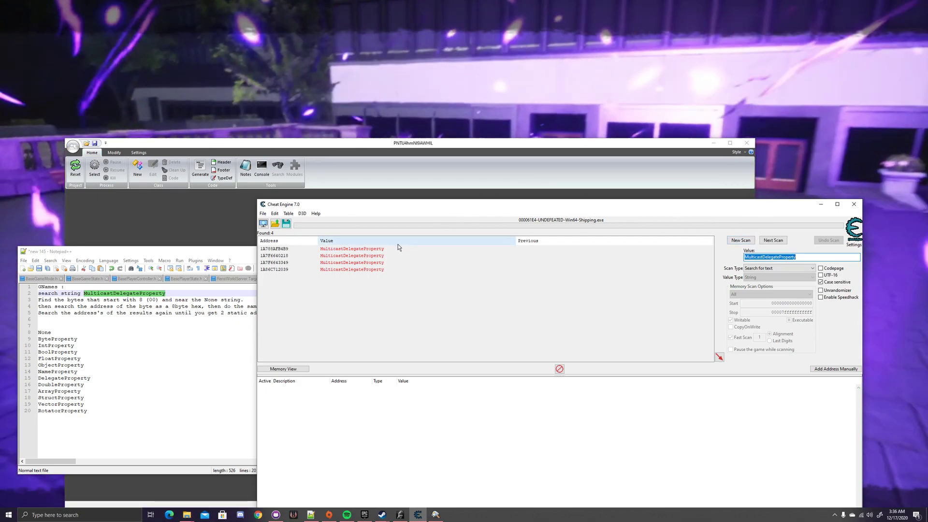
Browse the memory region of the first scan result, check the preceding strings for None, and close the viewer
{"action": "right_click", "coordinate": [395, 249]}
{"action": "left_click", "coordinate": [419, 277]}
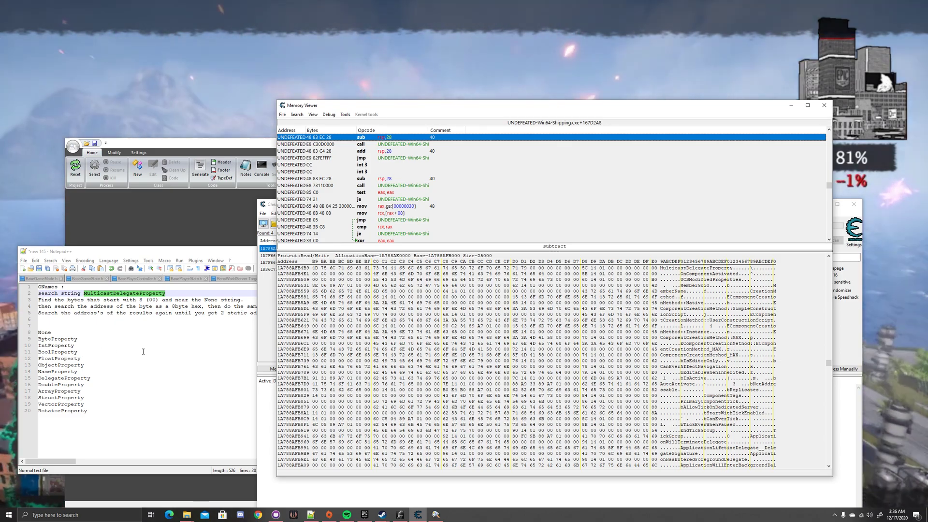
{"action": "scroll", "coordinate": [679, 329], "scroll_direction": "up", "scroll_amount": 20}
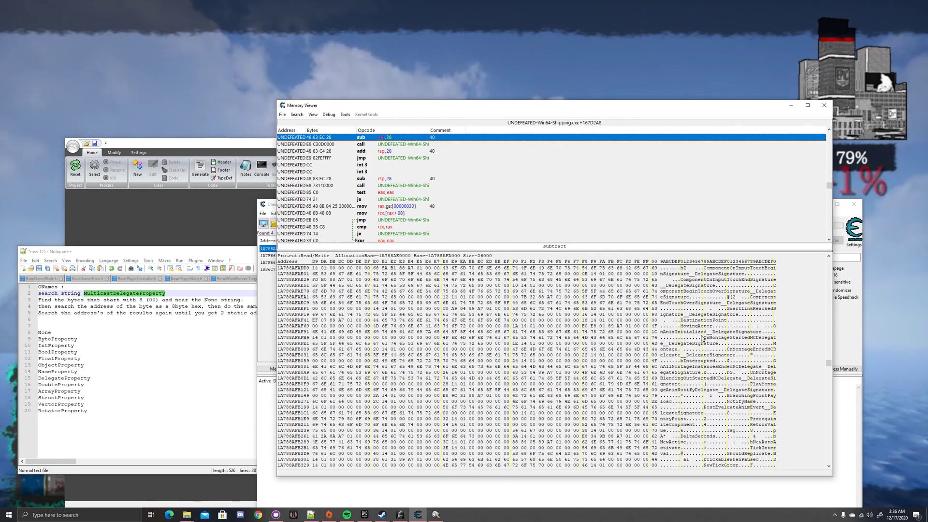
{"action": "scroll", "coordinate": [718, 337], "scroll_direction": "up", "scroll_amount": 20}
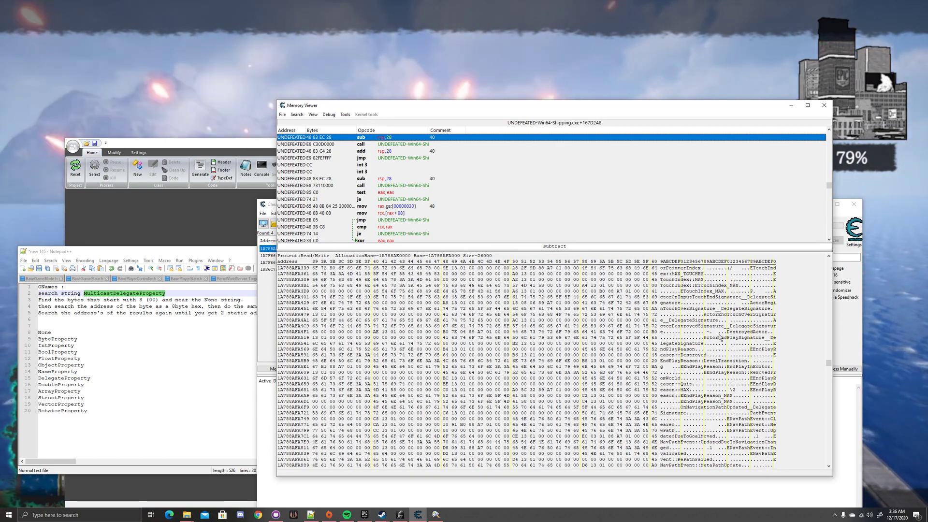
{"action": "scroll", "coordinate": [723, 337], "scroll_direction": "up", "scroll_amount": 17}
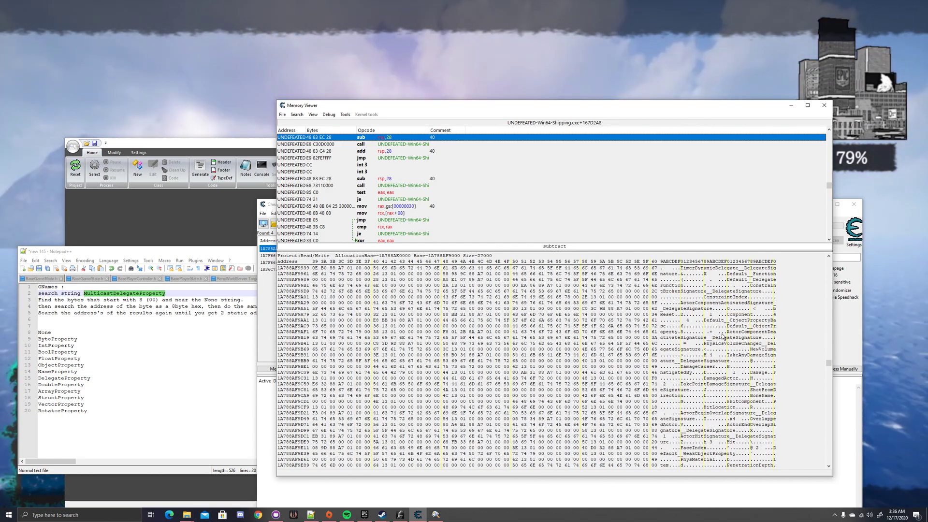
{"action": "scroll", "coordinate": [723, 337], "scroll_direction": "up", "scroll_amount": 20}
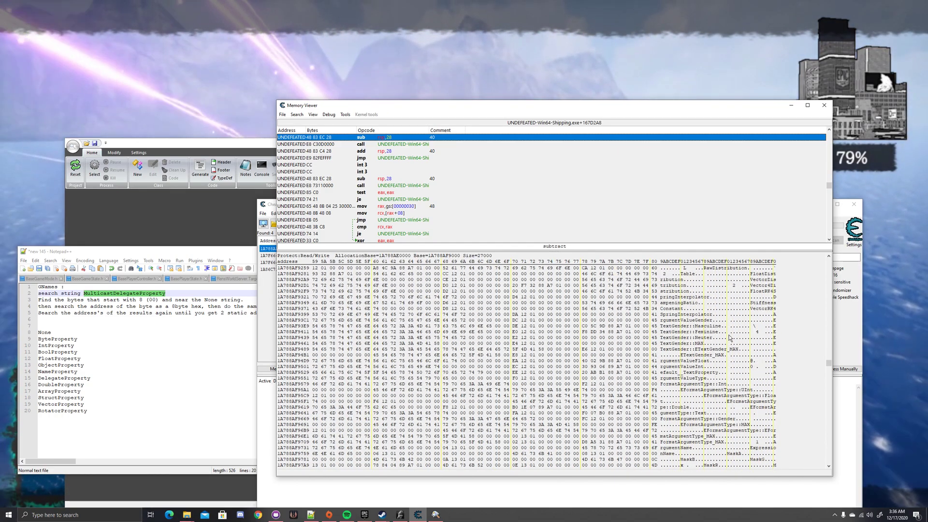
{"action": "scroll", "coordinate": [736, 338], "scroll_direction": "up", "scroll_amount": 11}
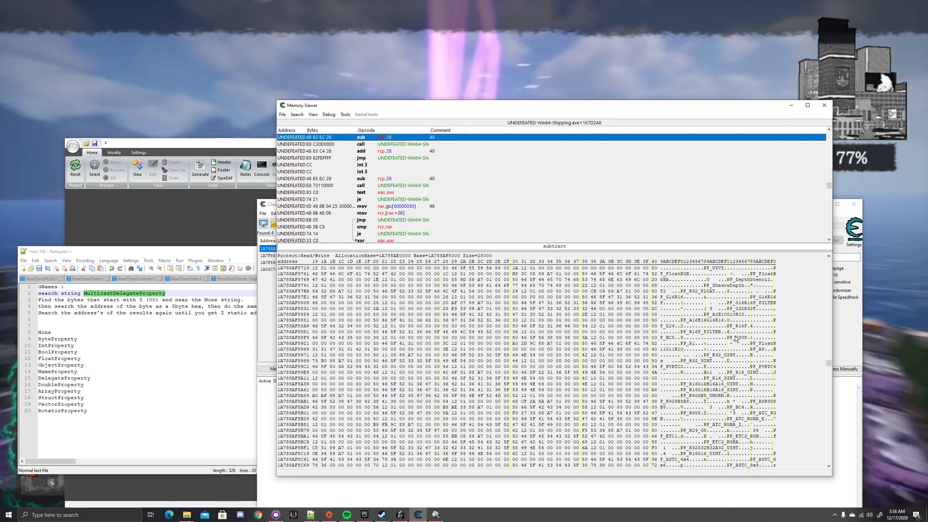
{"action": "left_click", "coordinate": [824, 105]}
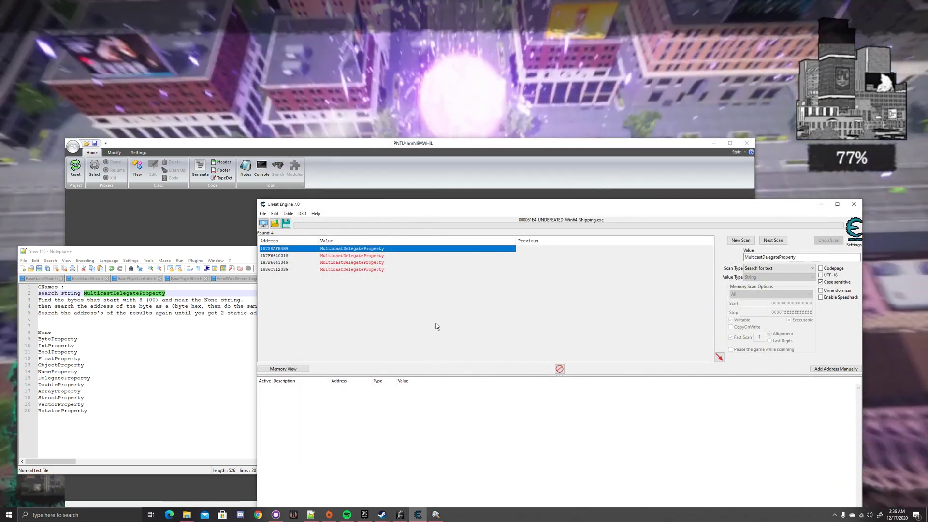
Browse the memory region of the second scan result and highlight the None string above MulticastDelegateProperty
{"action": "right_click", "coordinate": [377, 258]}
{"action": "left_click", "coordinate": [414, 284]}
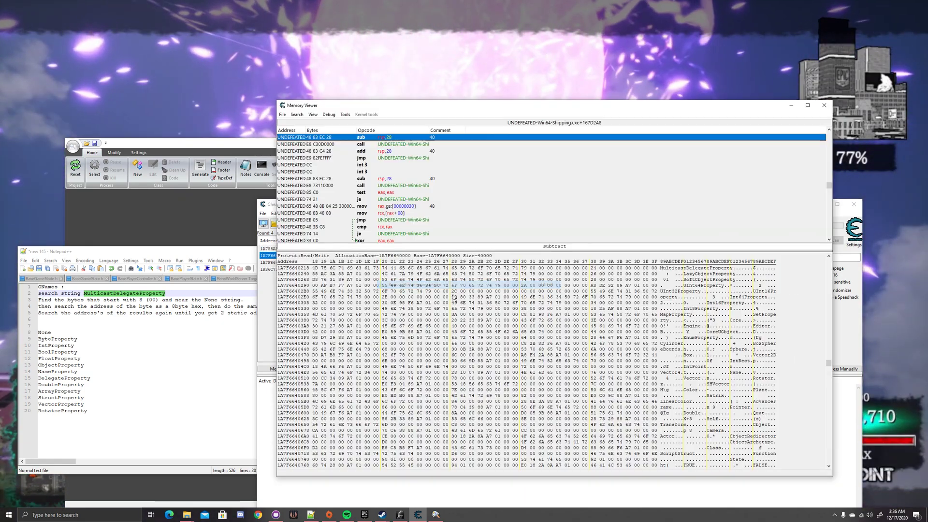
{"action": "scroll", "coordinate": [702, 307], "scroll_direction": "up", "scroll_amount": 8}
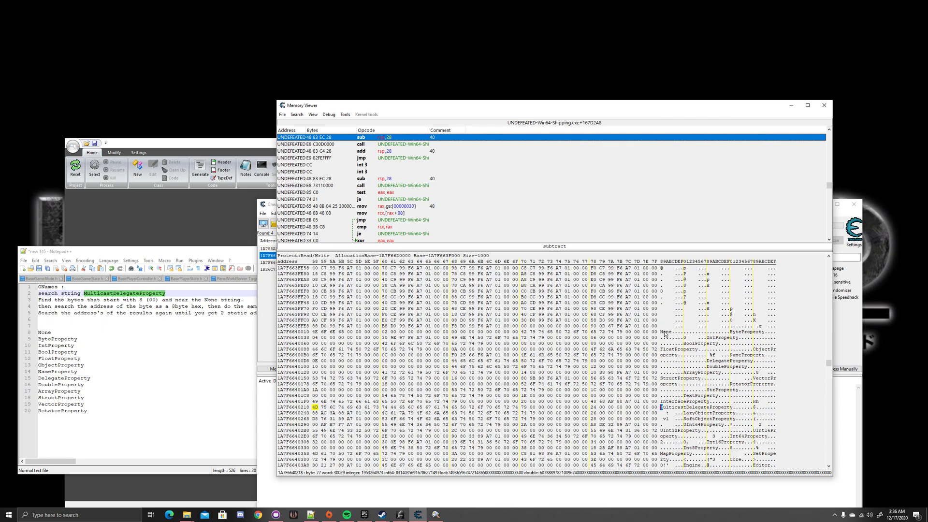
{"action": "left_click_drag", "start_coordinate": [664, 333], "coordinate": [675, 333]}
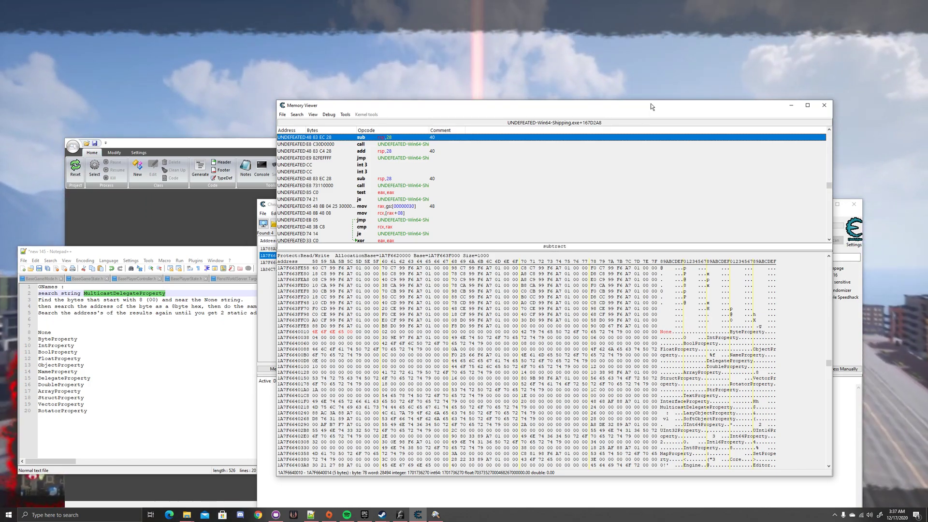
Move the memory viewer aside, check the third scan result's memory region for a preceding None string, and close the viewer
{"action": "left_click_drag", "start_coordinate": [652, 106], "coordinate": [715, 52]}
{"action": "right_click", "coordinate": [321, 263]}
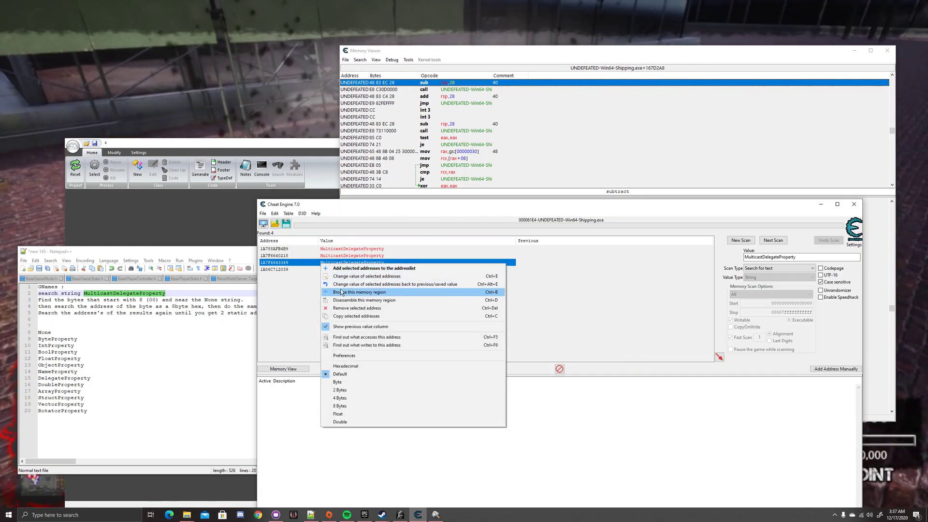
{"action": "left_click", "coordinate": [359, 293]}
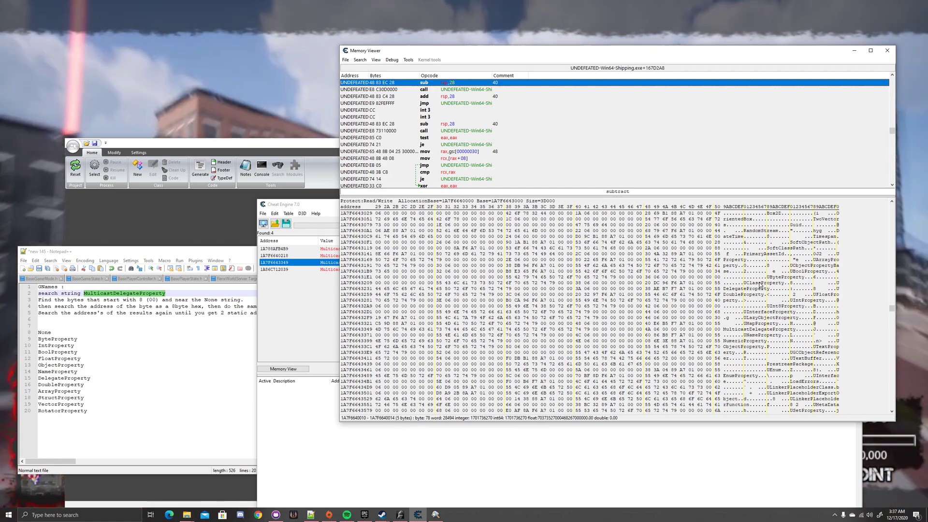
{"action": "scroll", "coordinate": [760, 285], "scroll_direction": "up", "scroll_amount": 10}
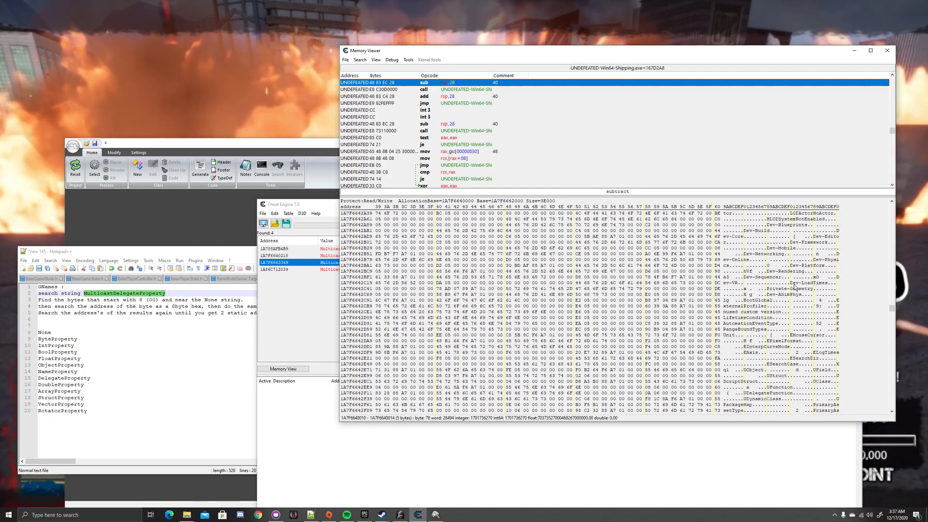
{"action": "scroll", "coordinate": [795, 287], "scroll_direction": "up", "scroll_amount": 10}
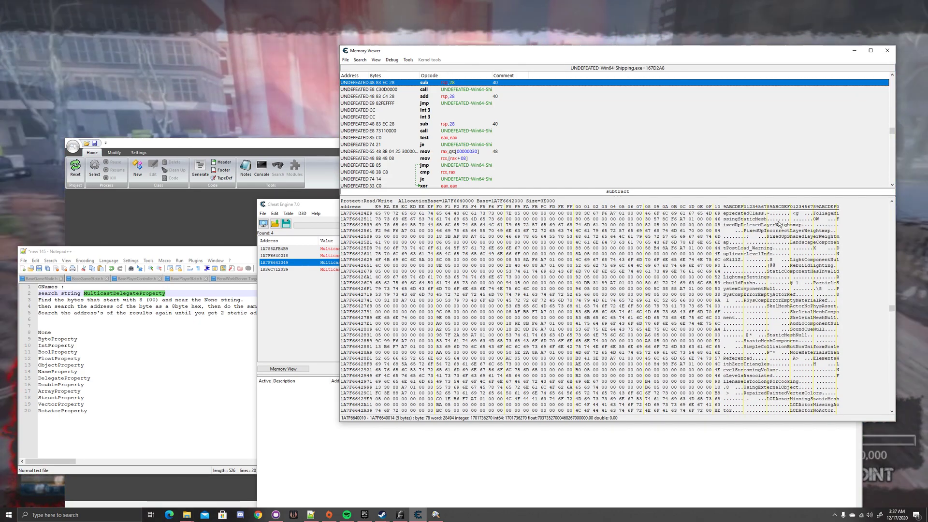
{"action": "left_click", "coordinate": [886, 50]}
Reopen the second scan result's memory region and select the first byte of the None string preceding ByteProperty
{"action": "right_click", "coordinate": [342, 259]}
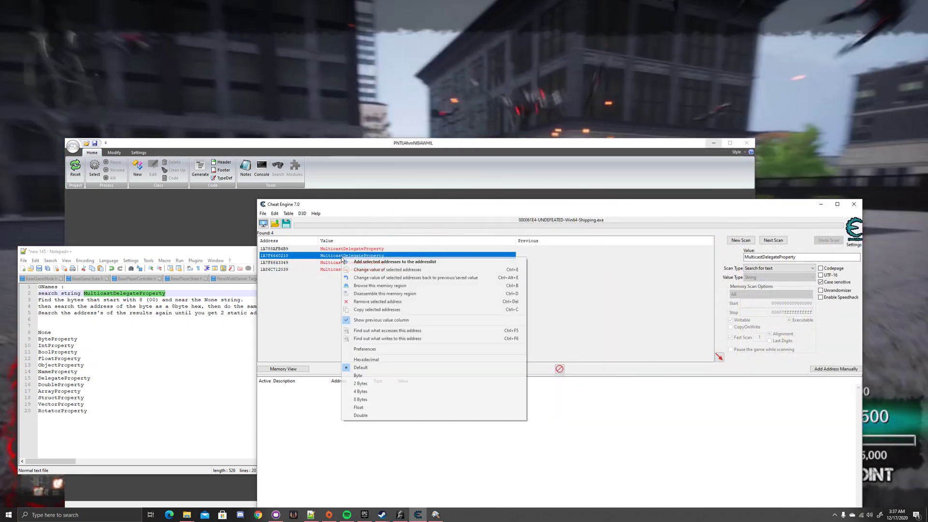
{"action": "left_click", "coordinate": [380, 285]}
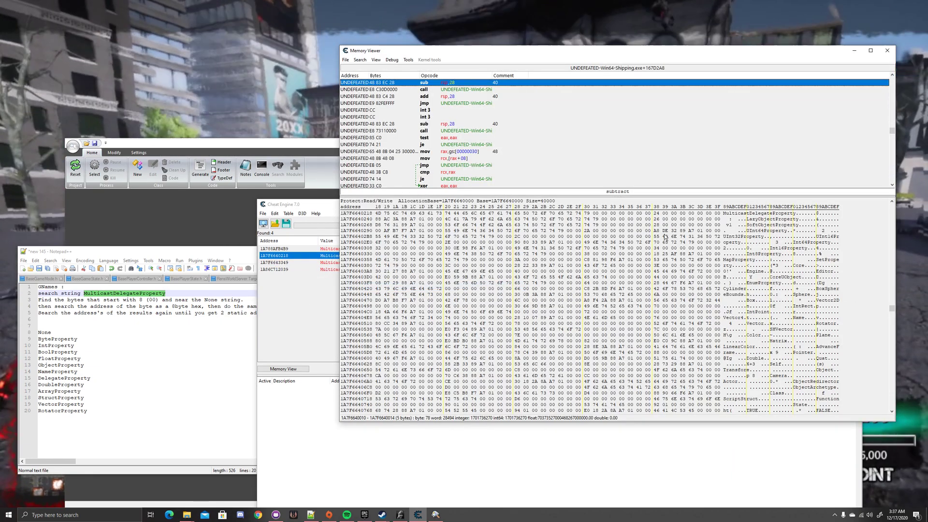
{"action": "scroll", "coordinate": [727, 289], "scroll_direction": "up", "scroll_amount": 7}
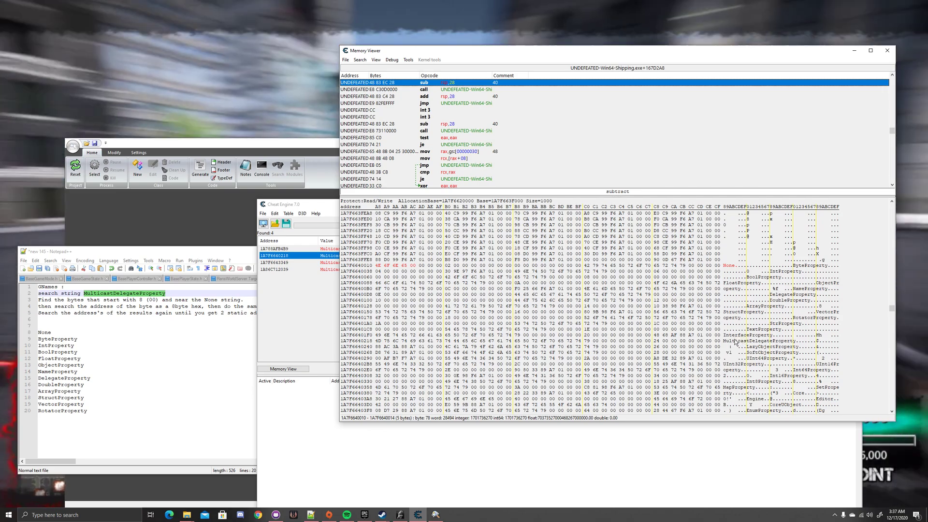
{"action": "left_click", "coordinate": [725, 341]}
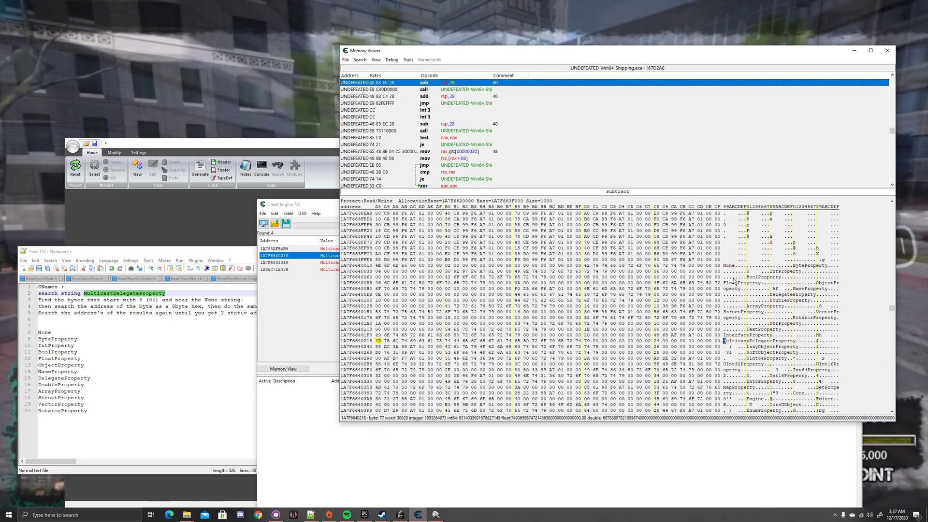
{"action": "left_click", "coordinate": [725, 265]}
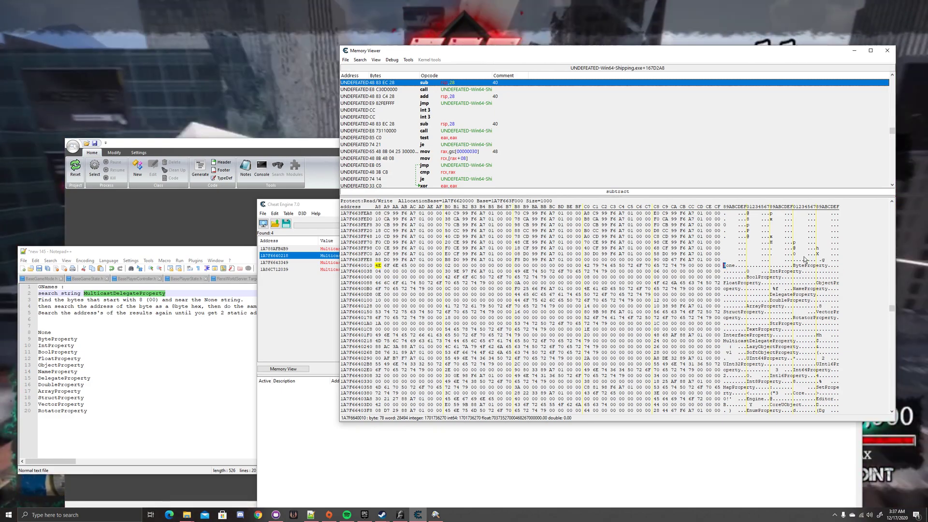
Inspect the bytes between None and the preceding data, and select the first of the eight zero bytes at address 1A7F6640000
{"action": "left_click_drag", "start_coordinate": [815, 259], "coordinate": [793, 261]}
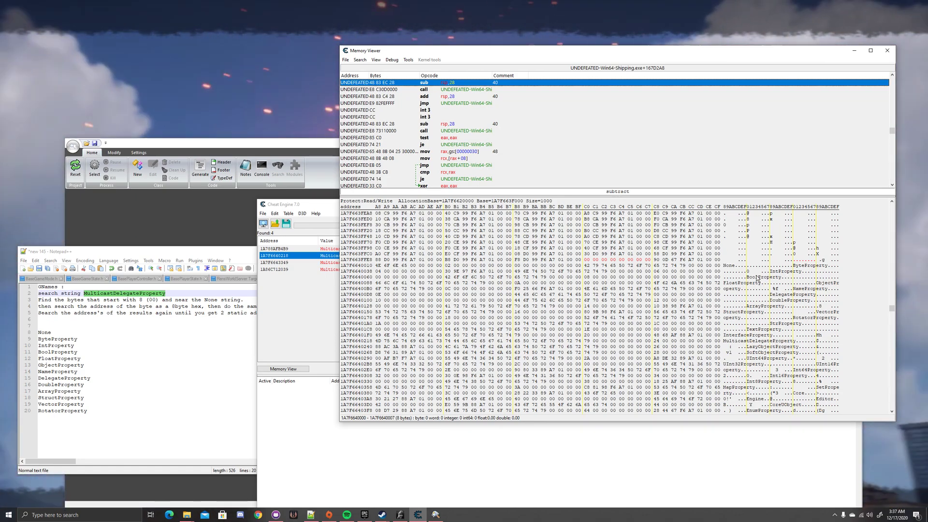
{"action": "left_click", "coordinate": [724, 266]}
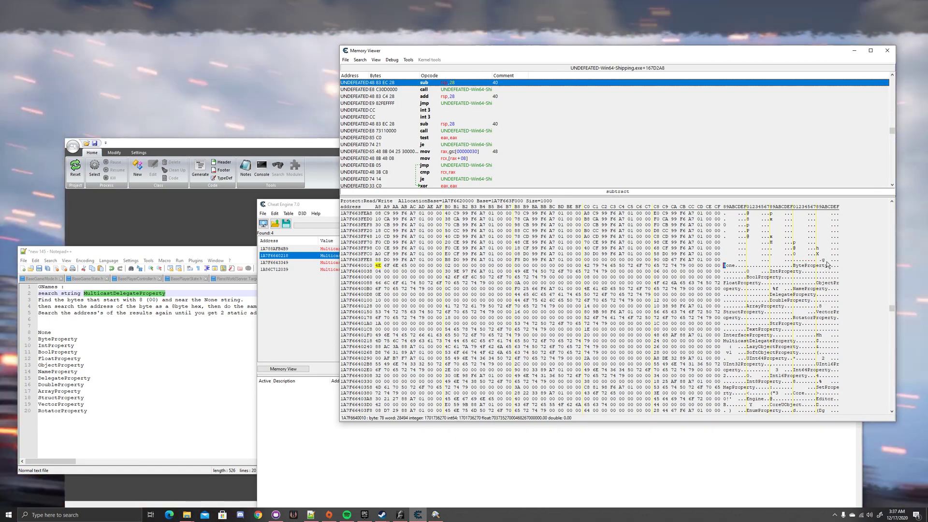
{"action": "left_click", "coordinate": [822, 262]}
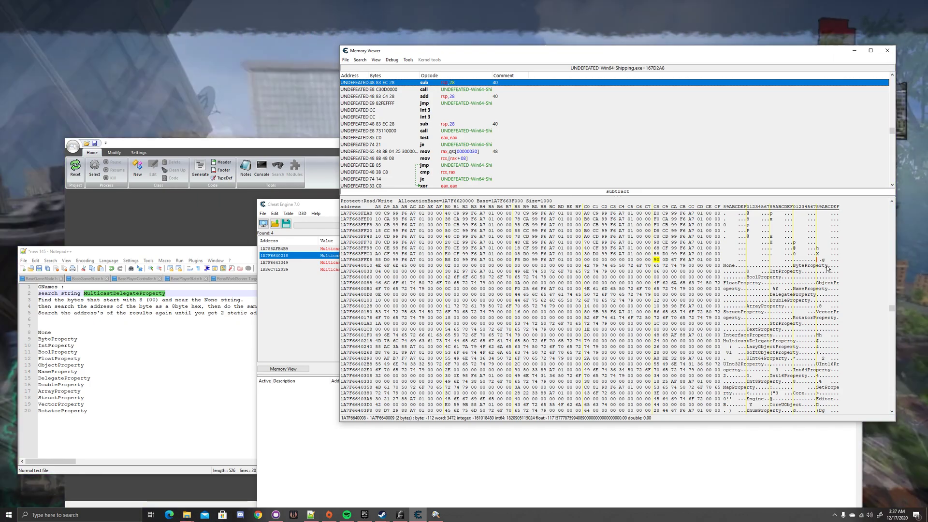
{"action": "left_click", "coordinate": [794, 261]}
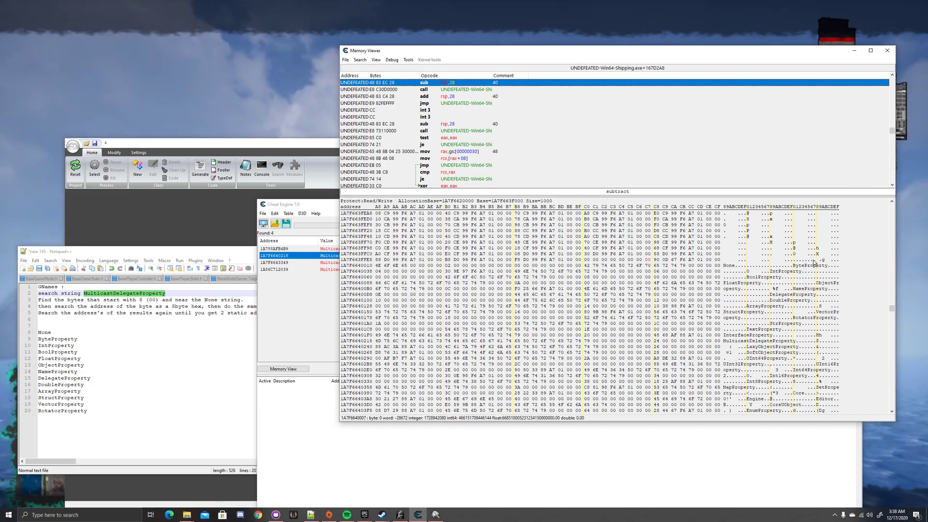
{"action": "left_click_drag", "start_coordinate": [813, 260], "coordinate": [797, 264]}
{"action": "left_click", "coordinate": [795, 259]}
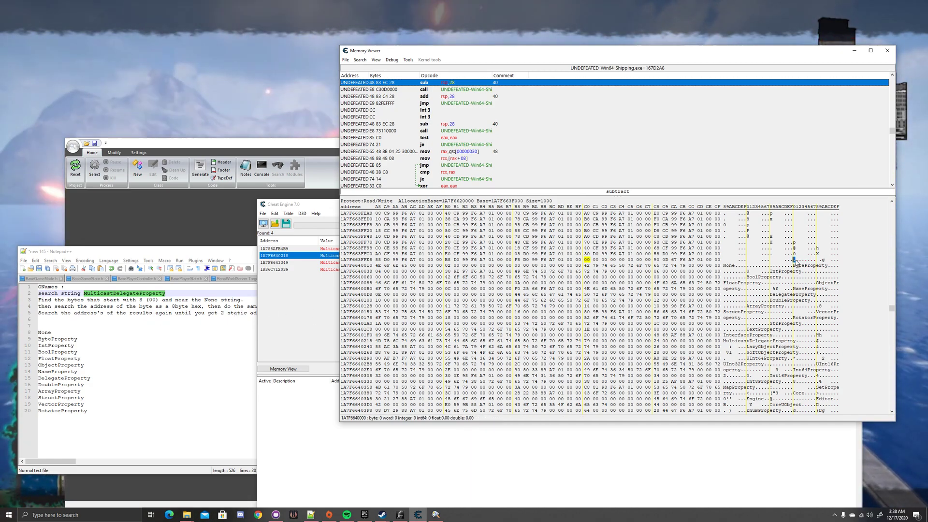
Copy the selected byte's address, record 1A7F6640000 below the property list in the Notepad++ notes, and close the memory viewer
{"action": "right_click", "coordinate": [797, 263]}
{"action": "left_click", "coordinate": [801, 272]}
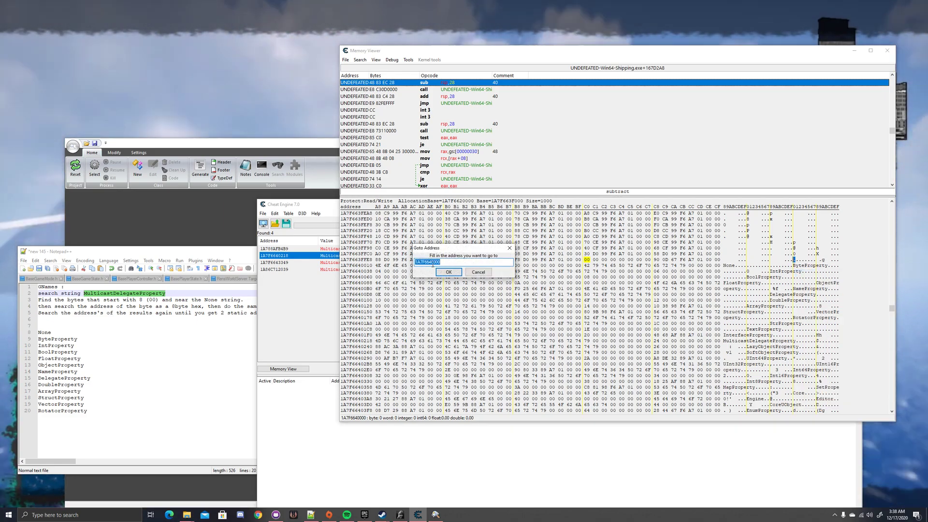
{"action": "right_click", "coordinate": [432, 265]}
{"action": "left_click", "coordinate": [421, 291]}
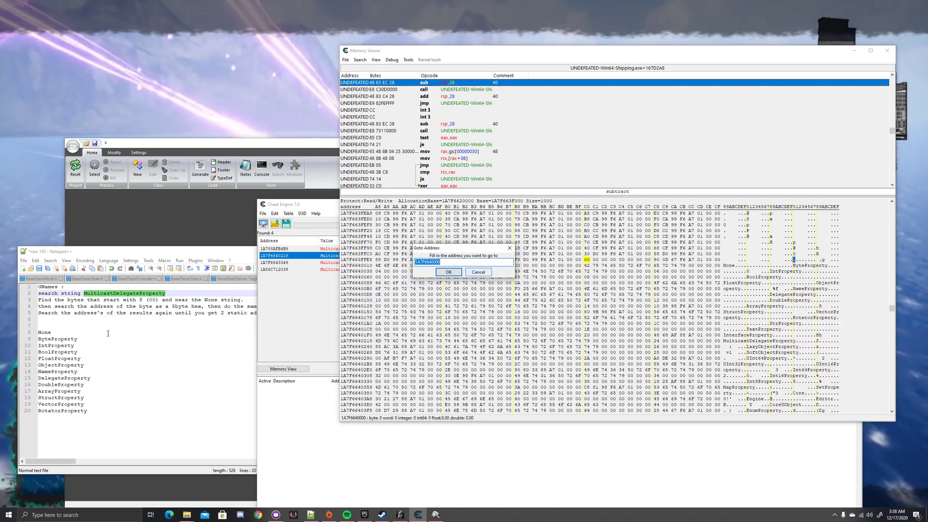
{"action": "left_click", "coordinate": [134, 424]}
{"action": "key", "text": "Return"}
{"action": "key", "text": "Return"}
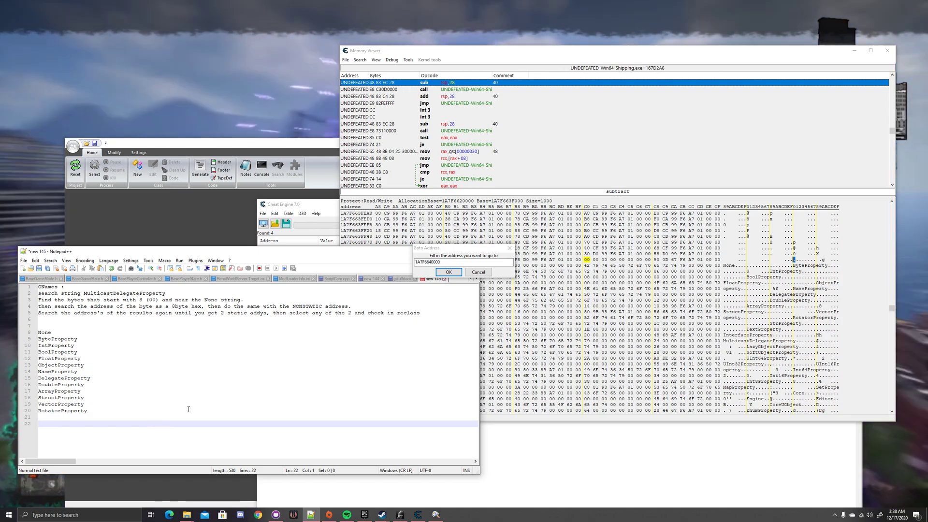
{"action": "key", "text": "ctrl+v"}
{"action": "left_click", "coordinate": [448, 272]}
{"action": "left_click", "coordinate": [885, 51]}
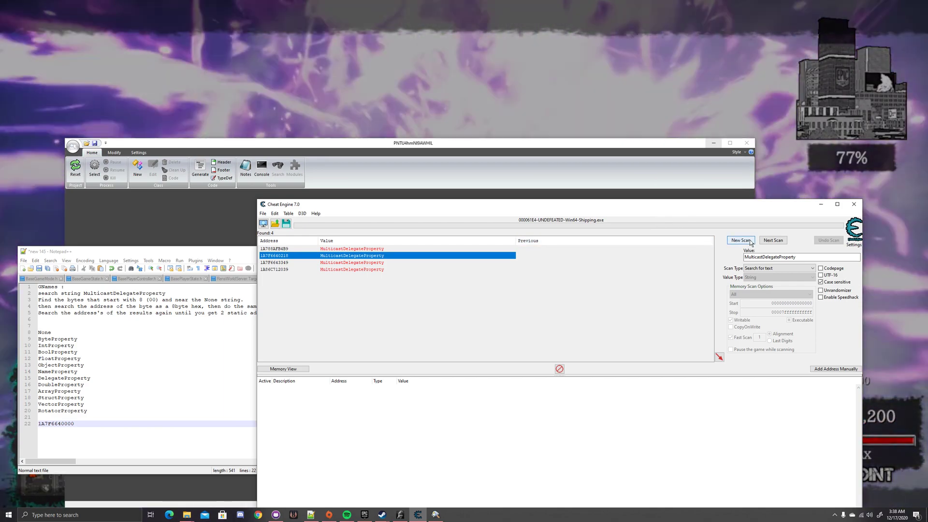
Run a new exact-value scan for the 8-byte hexadecimal value 1A7F6640000
{"action": "left_click", "coordinate": [740, 240]}
{"action": "left_click", "coordinate": [777, 277]}
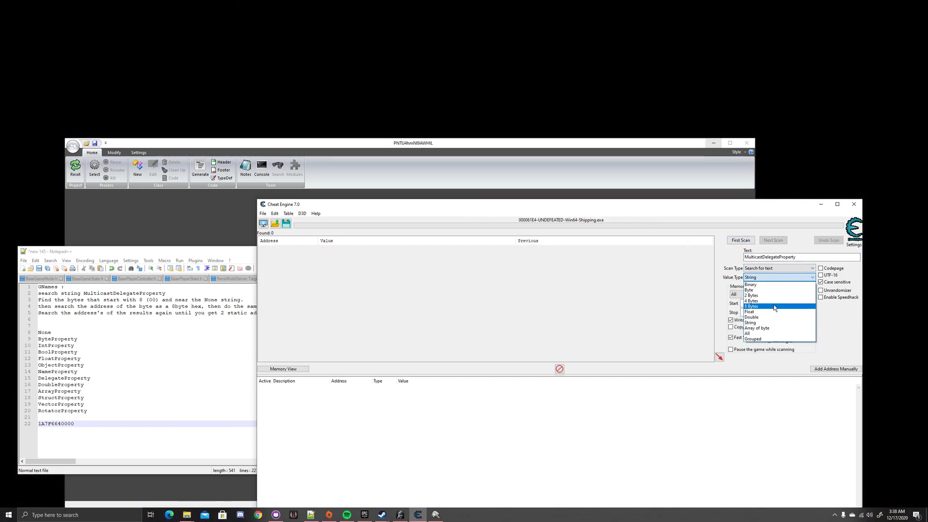
{"action": "left_click", "coordinate": [751, 306]}
{"action": "left_click", "coordinate": [740, 258]}
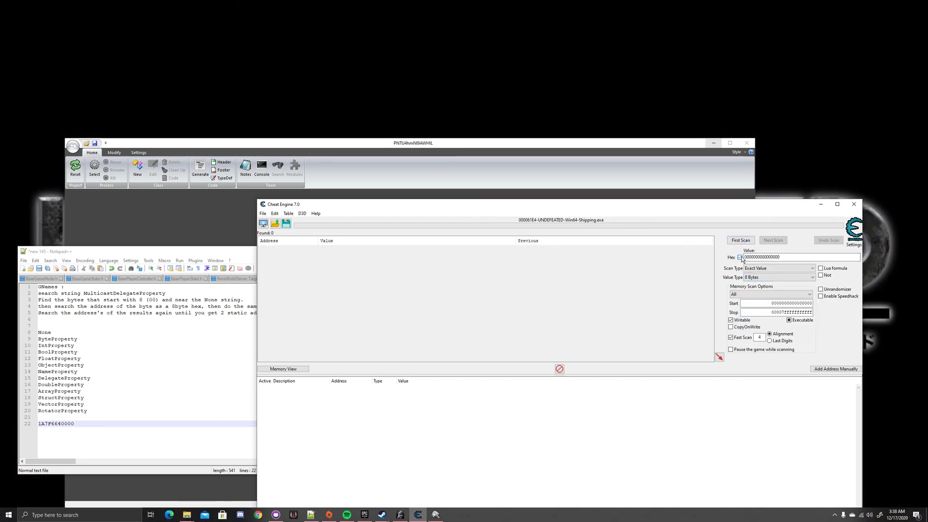
{"action": "left_click", "coordinate": [773, 257]}
{"action": "key", "text": "ctrl+v"}
{"action": "left_click", "coordinate": [739, 241]}
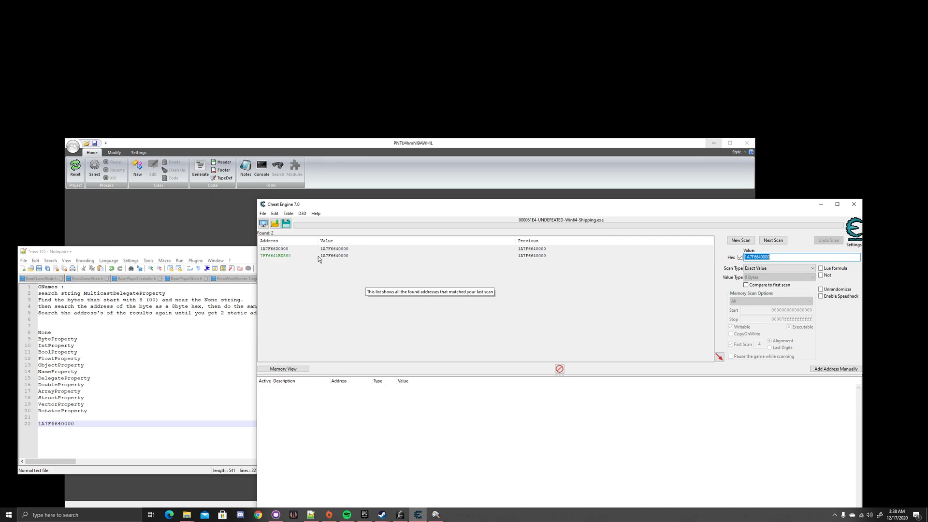
Review the notes on searching the byte's address as 8-byte hex and repeating the search with the NONSTATIC address
{"action": "left_click", "coordinate": [281, 248]}
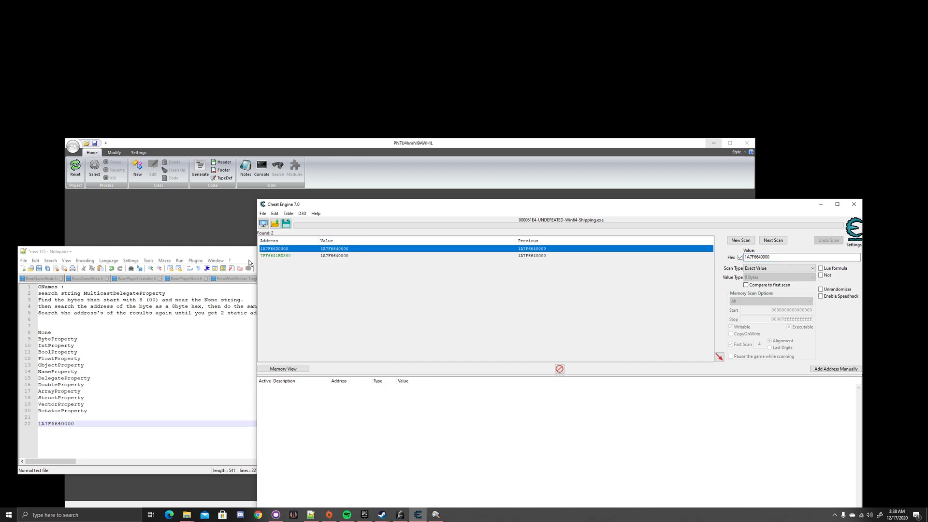
{"action": "left_click_drag", "start_coordinate": [57, 300], "coordinate": [200, 300]}
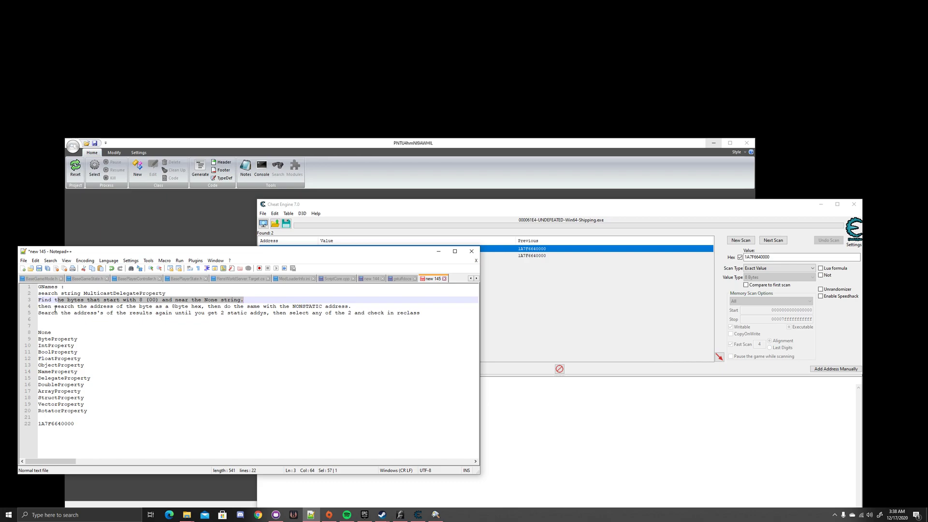
{"action": "left_click", "coordinate": [77, 307]}
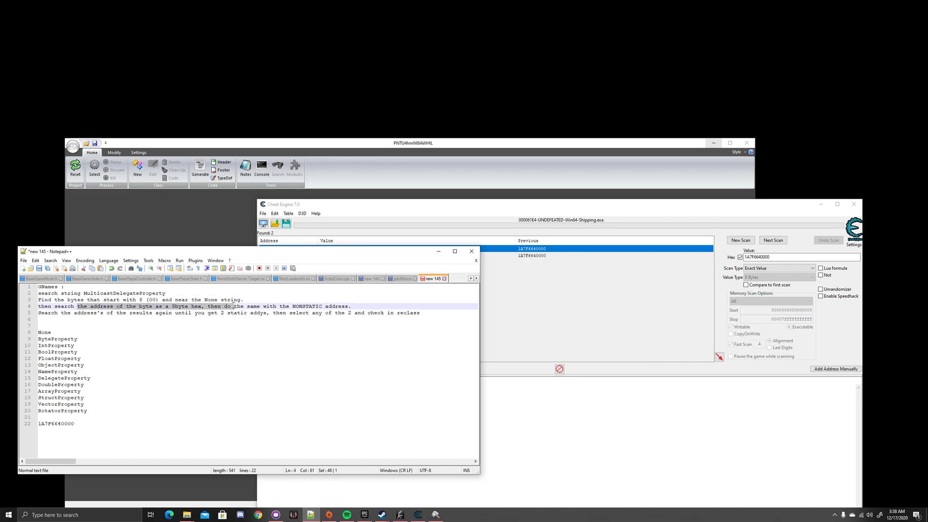
{"action": "left_click", "coordinate": [312, 306]}
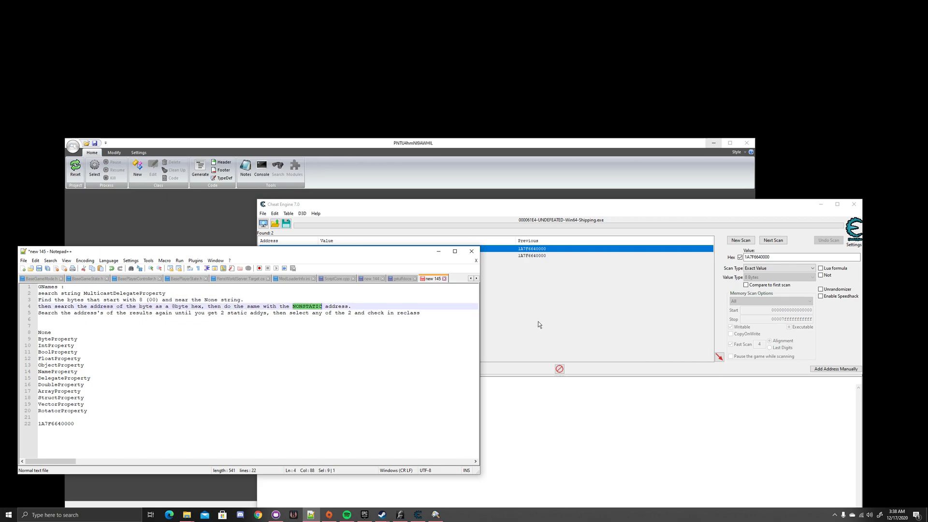
{"action": "left_click", "coordinate": [62, 423]}
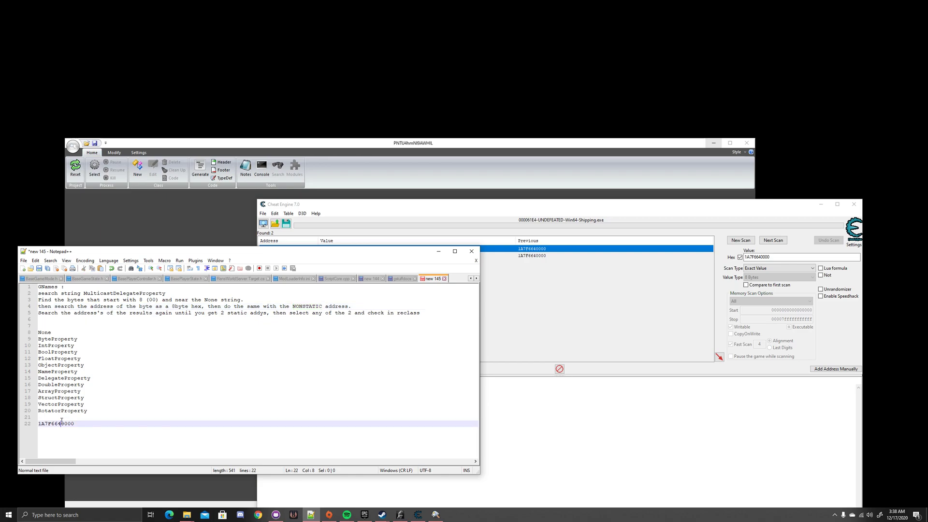
Add the non-static scan result to the address list and copy its address, 1A7F6620000, leaving the entry unmodified
{"action": "left_click", "coordinate": [547, 321]}
{"action": "left_click", "coordinate": [312, 250]}
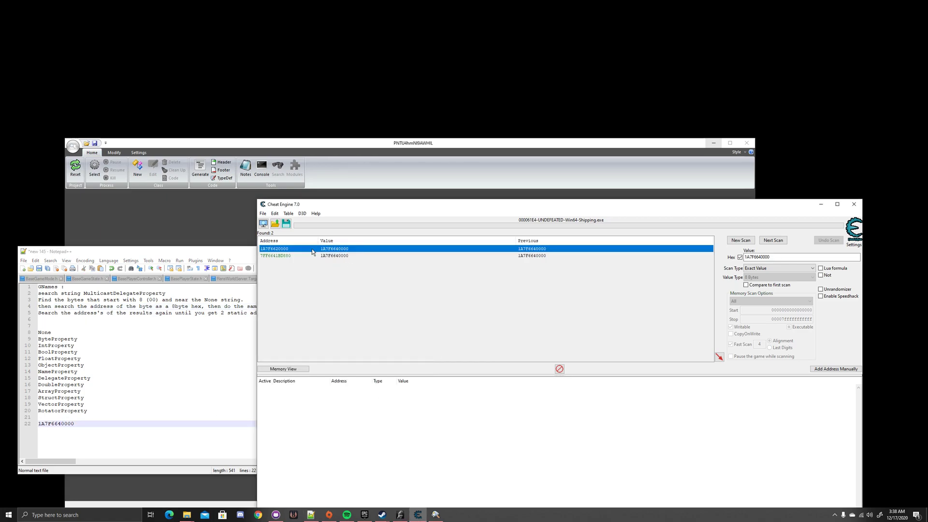
{"action": "right_click", "coordinate": [344, 250]}
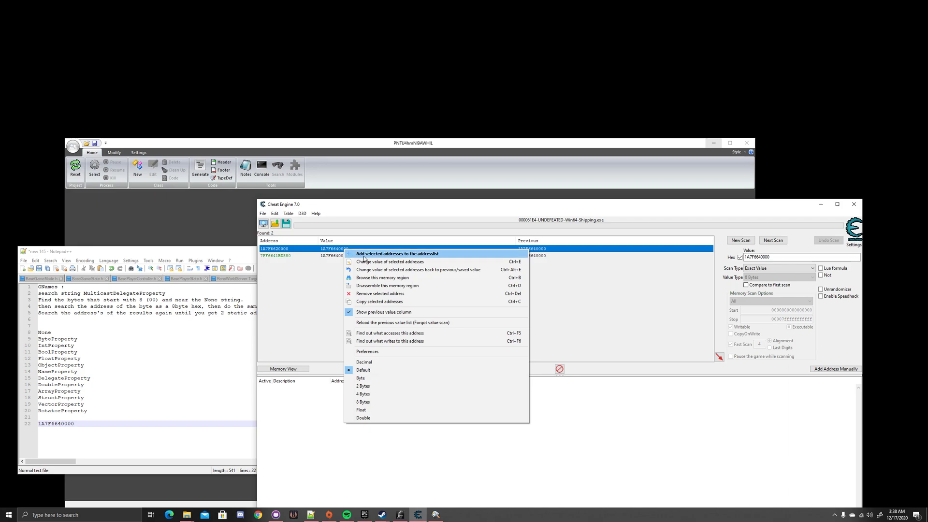
{"action": "left_click", "coordinate": [363, 257]}
{"action": "double_click", "coordinate": [364, 388]}
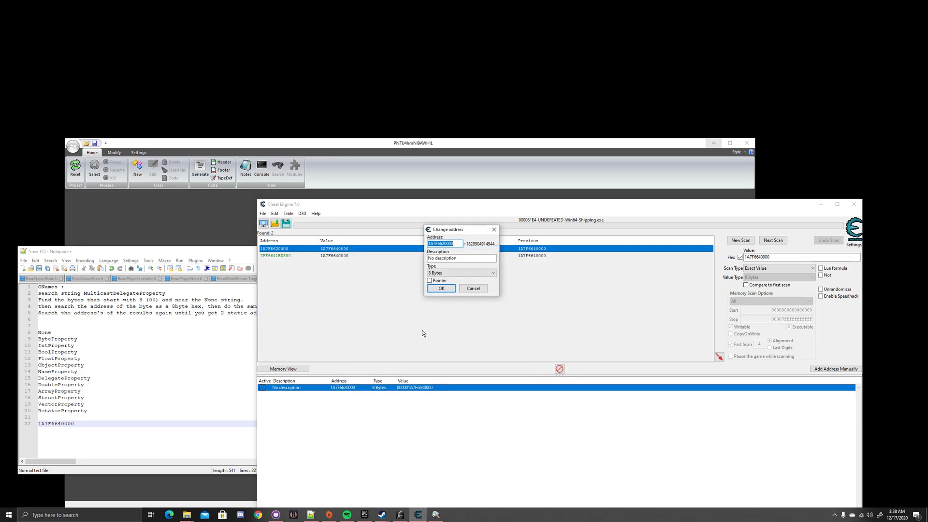
{"action": "left_click", "coordinate": [473, 289]}
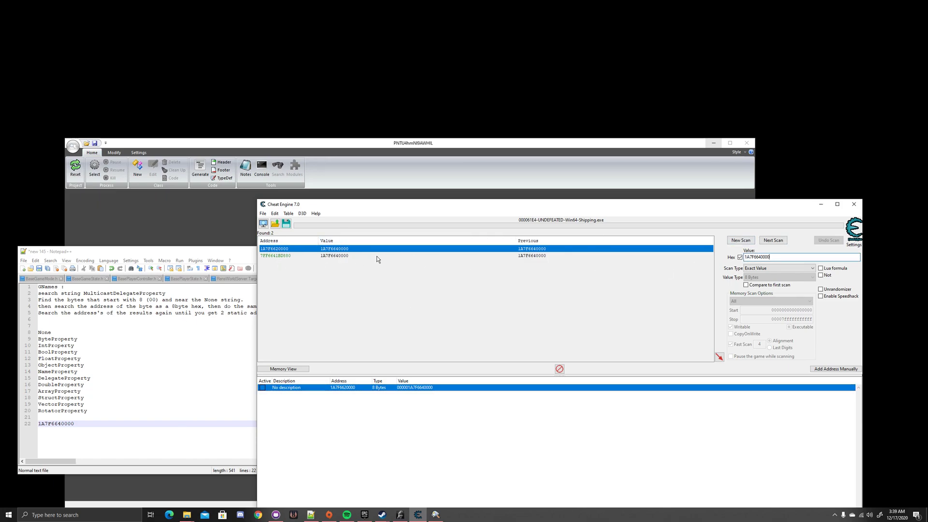
Run a new 8-byte hexadecimal scan for the copied address 1A7F6620000
{"action": "double_click", "coordinate": [786, 257]}
{"action": "key", "text": "ctrl+v"}
{"action": "left_click", "coordinate": [750, 243]}
{"action": "left_click", "coordinate": [749, 240]}
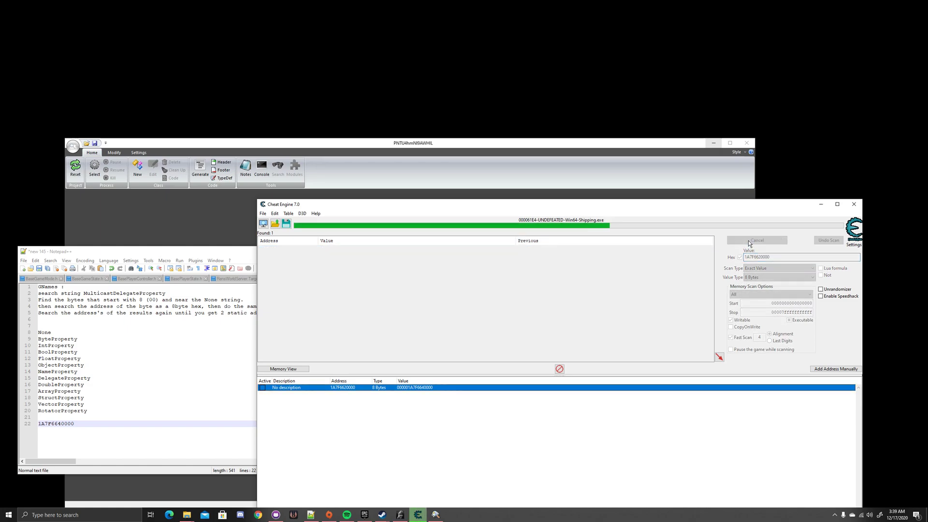
Add the scan result to the address list and run a new hexadecimal scan for its address, 1A7F3710080
{"action": "left_click", "coordinate": [299, 249]}
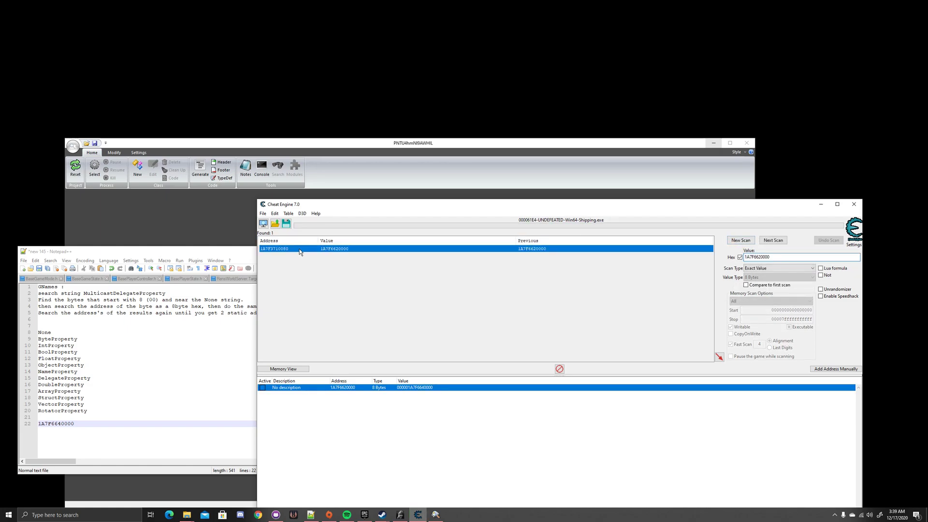
{"action": "right_click", "coordinate": [286, 250]}
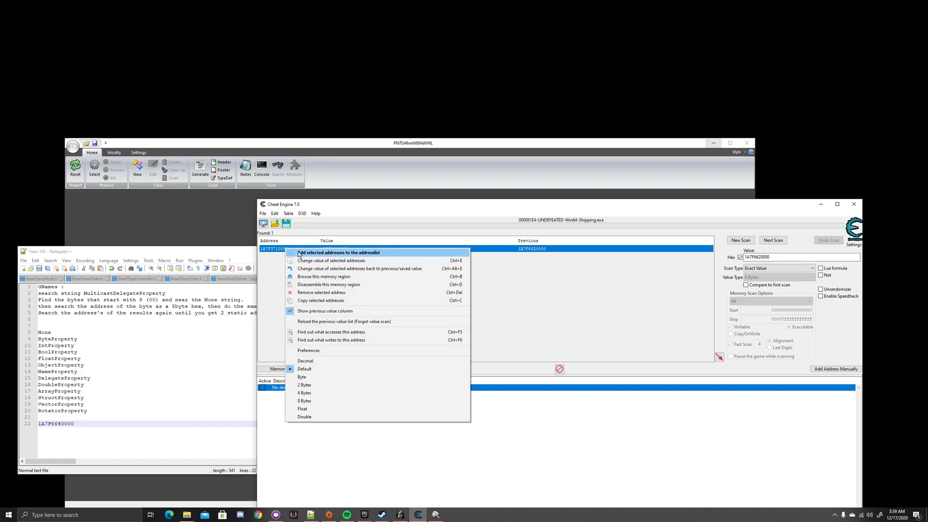
{"action": "left_click", "coordinate": [298, 253]}
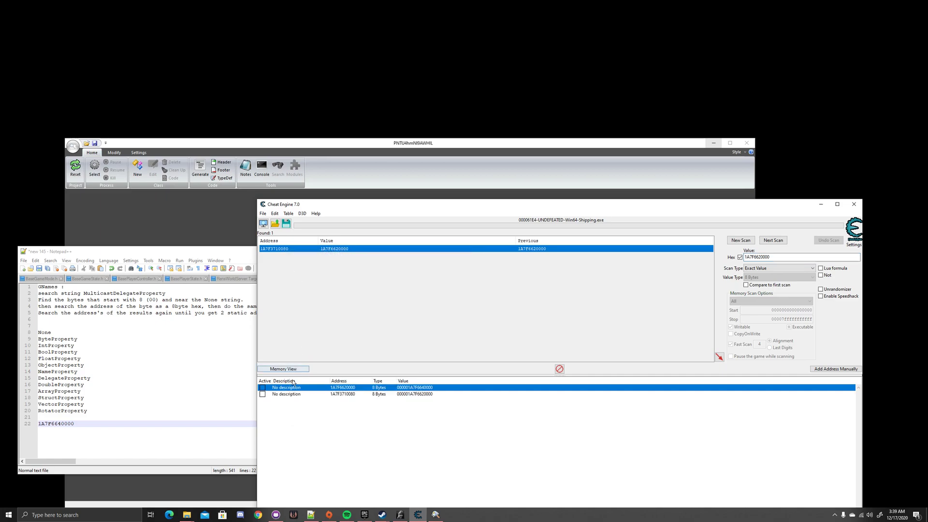
{"action": "double_click", "coordinate": [335, 393]}
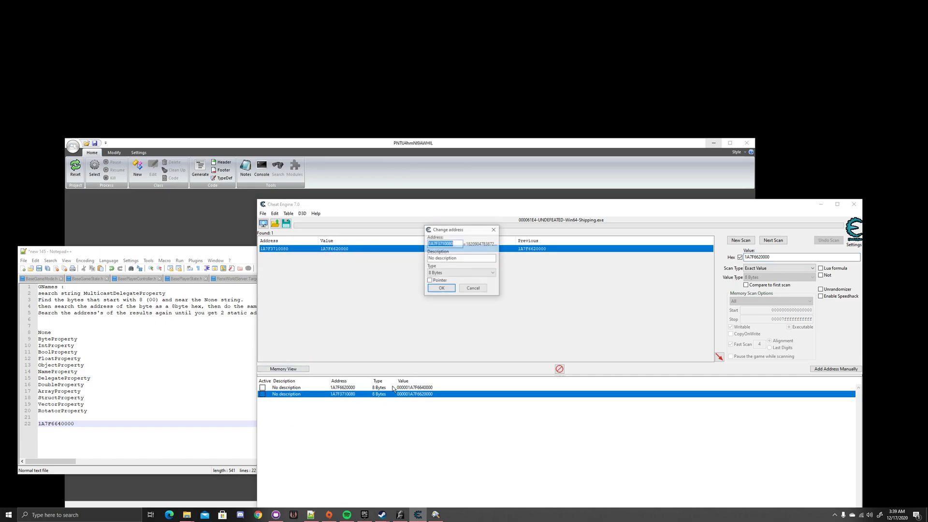
{"action": "left_click", "coordinate": [473, 288]}
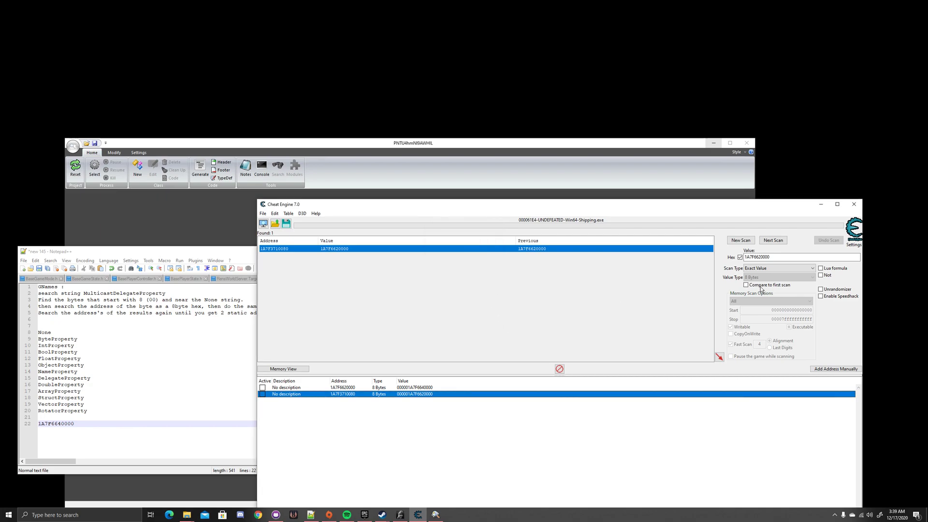
{"action": "left_click", "coordinate": [747, 240]}
{"action": "left_click", "coordinate": [745, 239]}
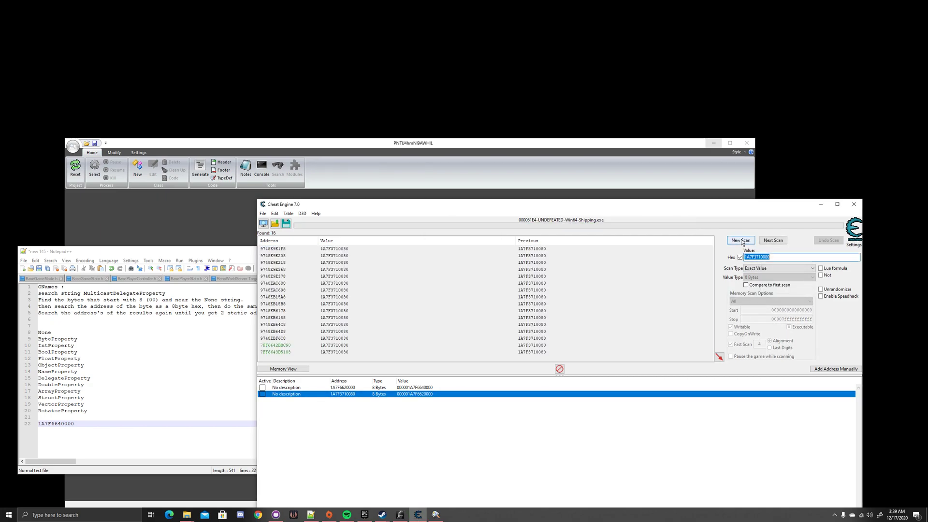
Compare the two static addresses at the end of the scan results and select 7FF6642BBC90
{"action": "left_click", "coordinate": [331, 353]}
{"action": "left_click", "coordinate": [334, 345]}
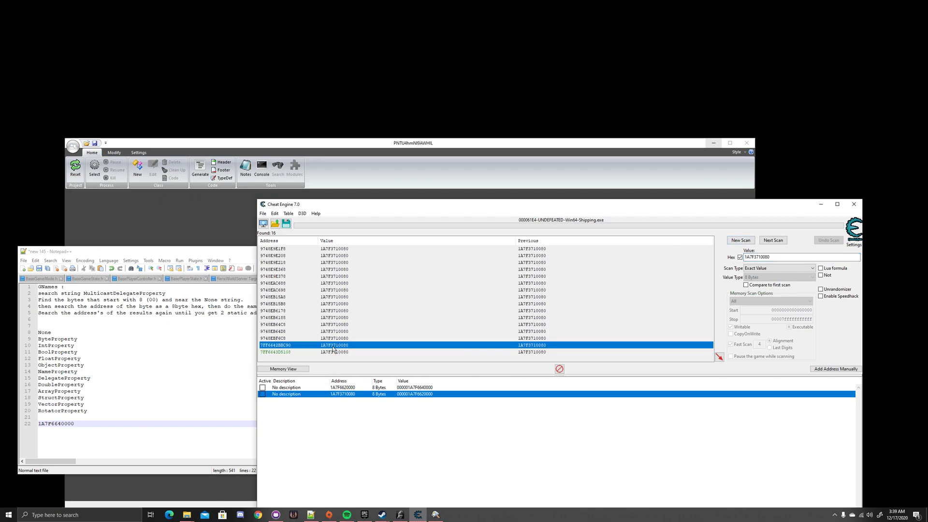
{"action": "left_click", "coordinate": [332, 352]}
{"action": "left_click", "coordinate": [332, 344]}
{"action": "left_click", "coordinate": [331, 352]}
{"action": "left_click", "coordinate": [332, 345]}
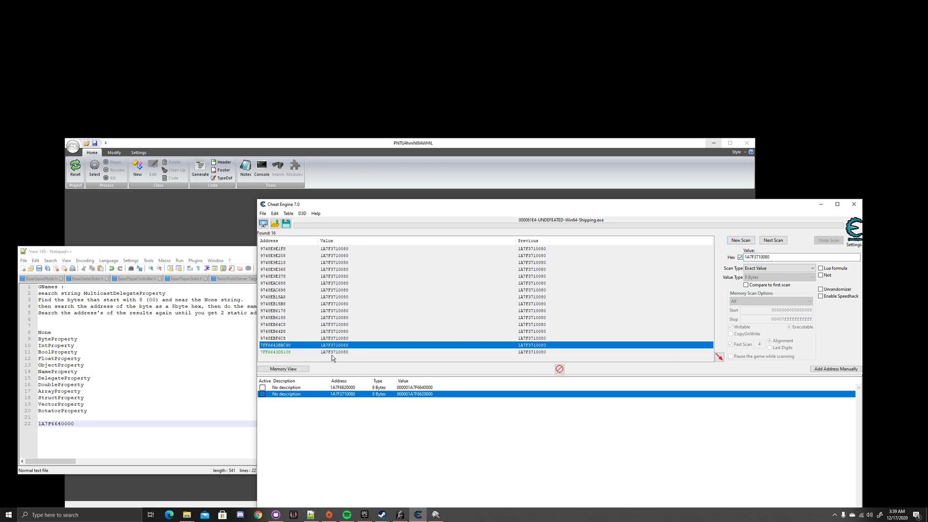
Delete both non-static entries, 1A7F6620000 and 1A7F3710080, from the address list
{"action": "left_click", "coordinate": [334, 387]}
{"action": "key", "text": "Delete"}
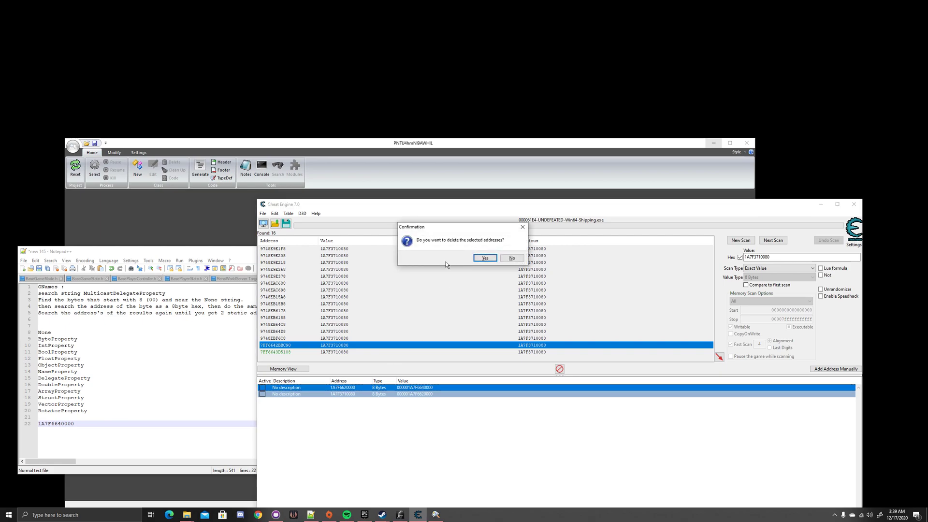
{"action": "left_click", "coordinate": [483, 258]}
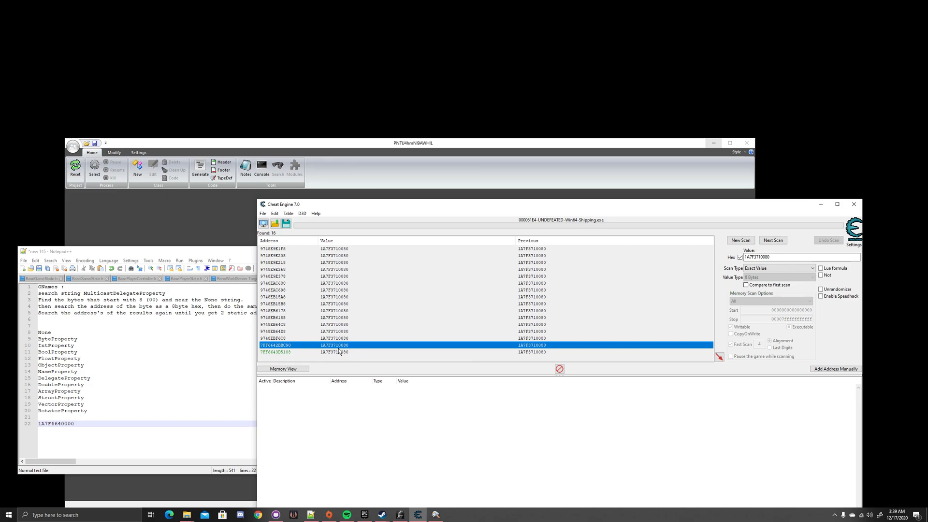
Add static address 7FF6642BBC90 to the address list, open its address details, and copy the offset following the module name
{"action": "right_click", "coordinate": [338, 347]}
{"action": "left_click", "coordinate": [381, 177]}
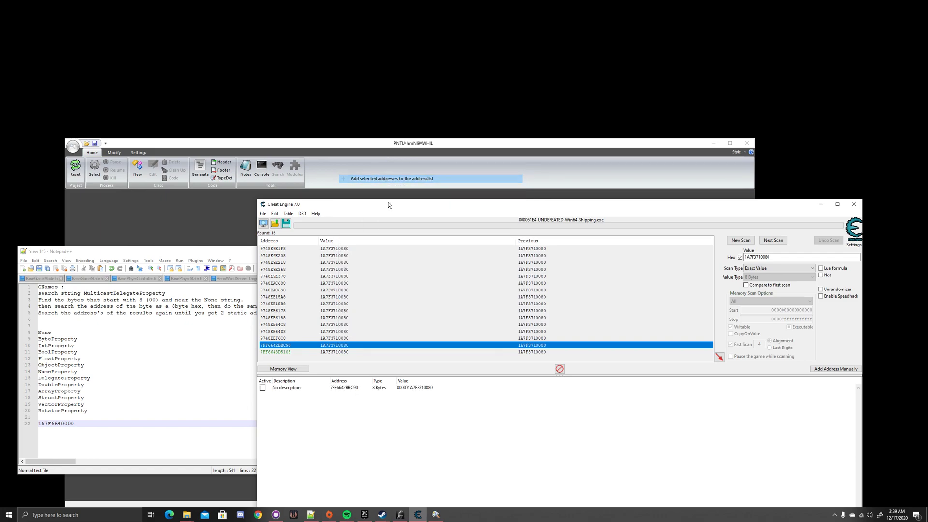
{"action": "double_click", "coordinate": [347, 388]}
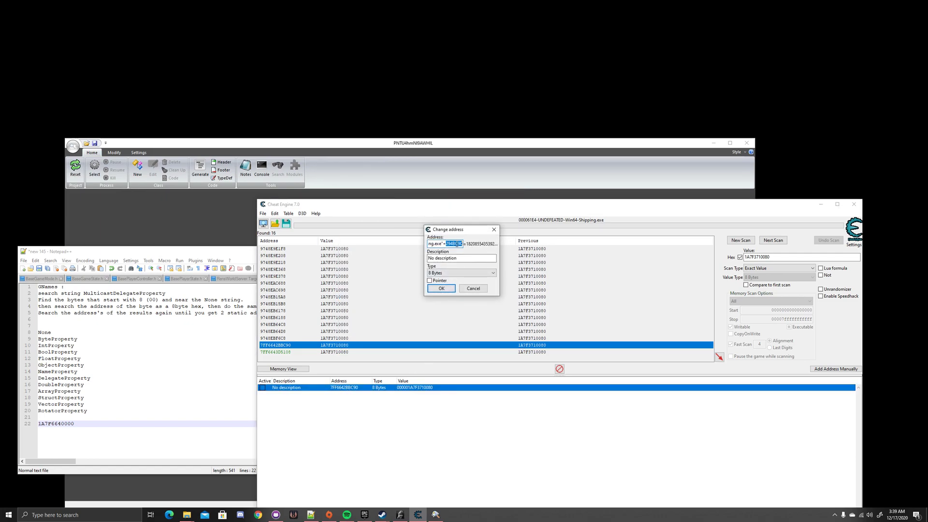
{"action": "right_click", "coordinate": [459, 244]}
{"action": "left_click", "coordinate": [419, 275]}
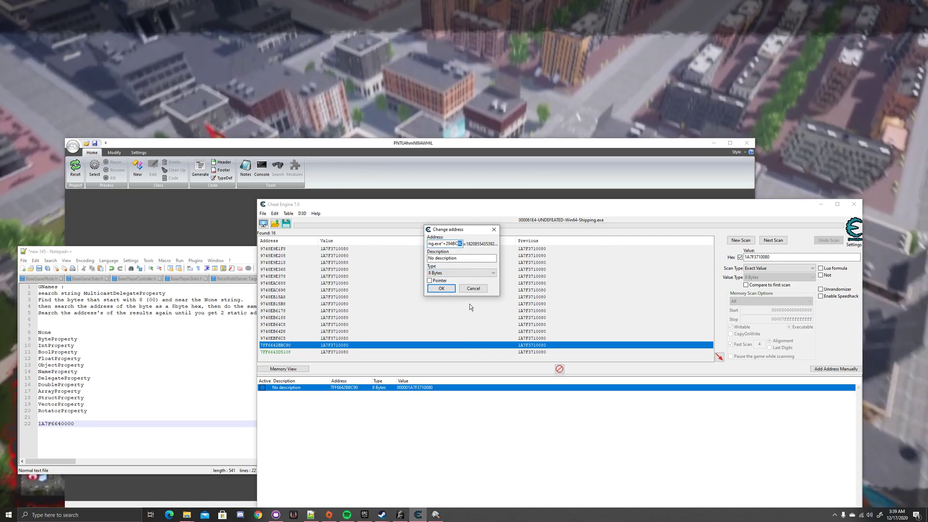
Dismiss the address details, switch to ReClass and attach it to the UNDEFEATED-Win64-Shipping.exe process
{"action": "left_click", "coordinate": [473, 288]}
{"action": "left_click", "coordinate": [95, 173]}
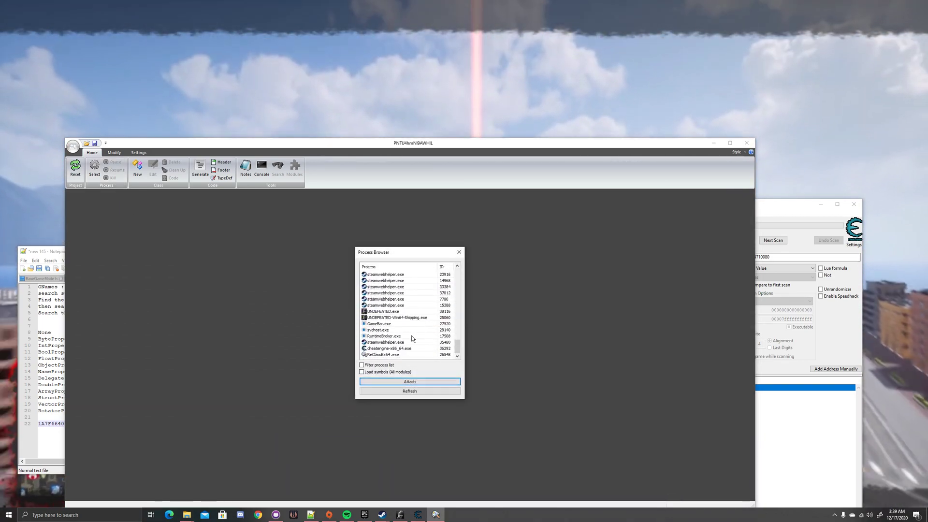
{"action": "double_click", "coordinate": [397, 317]}
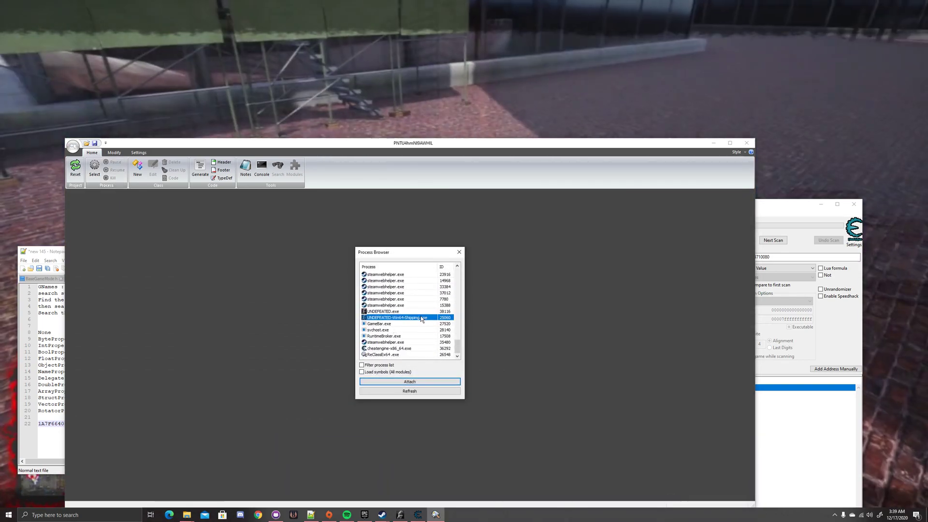
Create a new class and set its address to the module base plus the copied offset, 7ff661970000+294BC90
{"action": "left_click", "coordinate": [138, 170]}
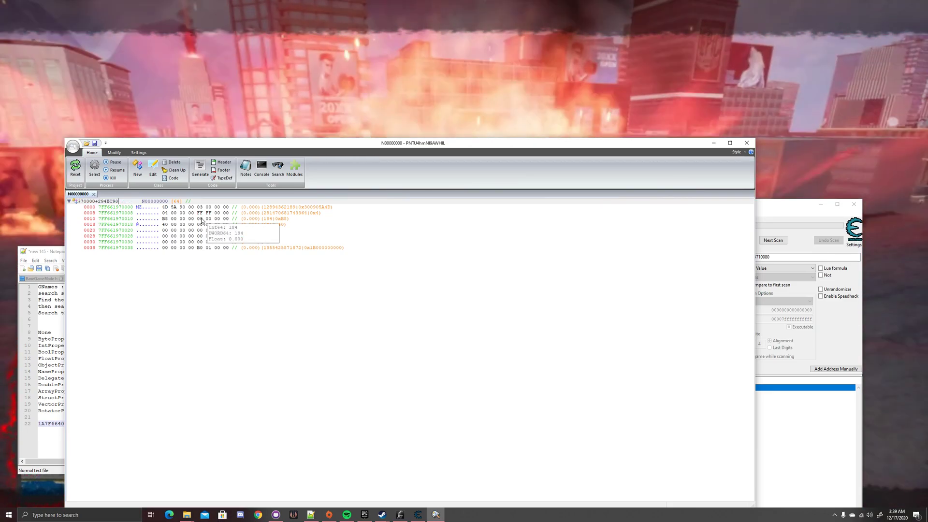
{"action": "left_click", "coordinate": [96, 201]}
{"action": "type", "text": "+294Bc90"}
{"action": "left_click_drag", "start_coordinate": [131, 201], "coordinate": [30, 195]}
{"action": "key", "text": "Return"}
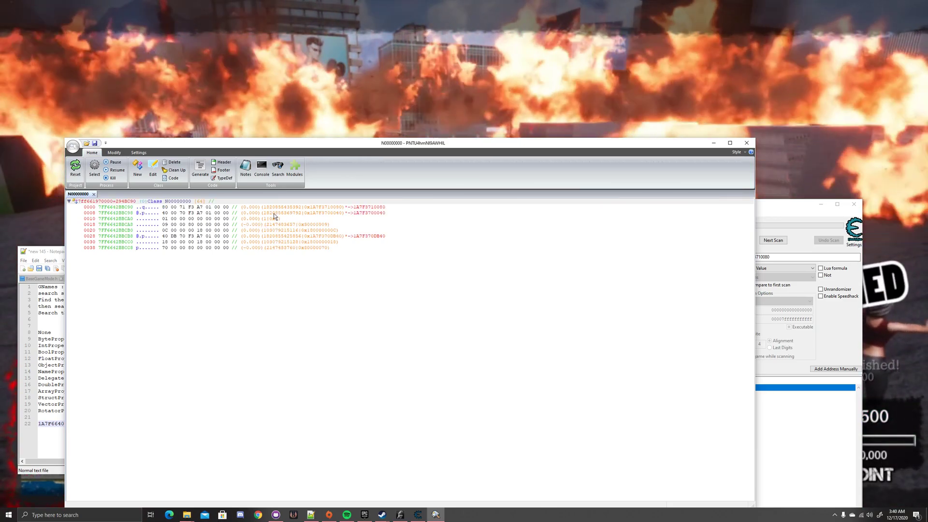
Move ReClass aside, switch to Cheat Engine, add static address 7FF6643D5108 to the address list and copy its module offset
{"action": "left_click_drag", "start_coordinate": [420, 143], "coordinate": [351, 135]}
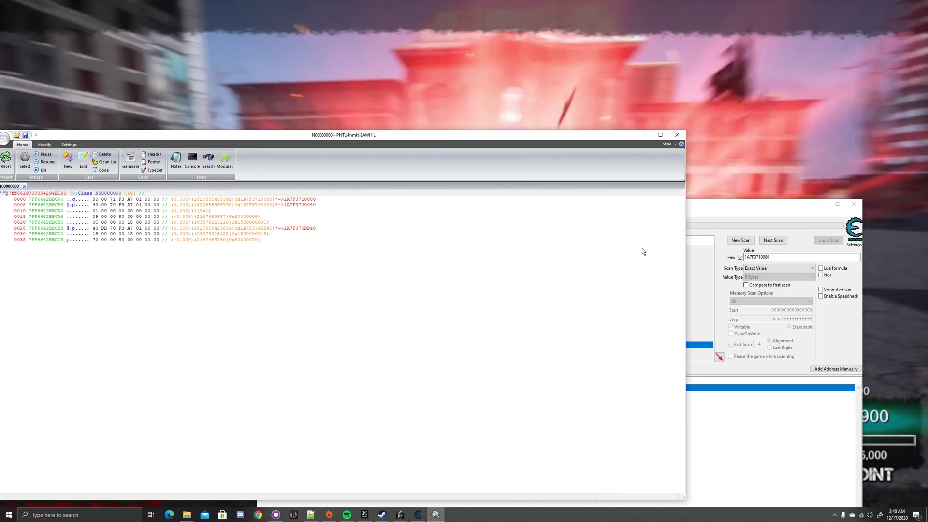
{"action": "left_click", "coordinate": [729, 221]}
{"action": "left_click", "coordinate": [207, 199]}
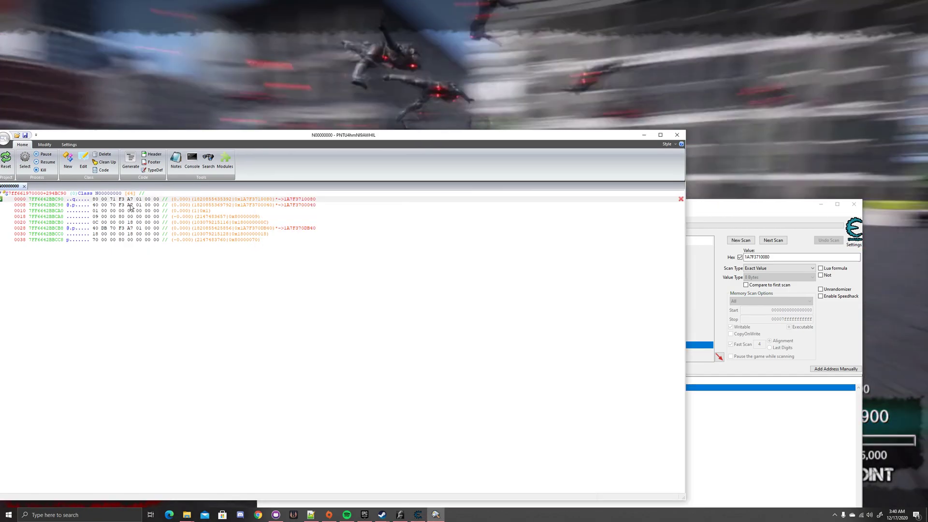
{"action": "key", "text": "alt+Tab"}
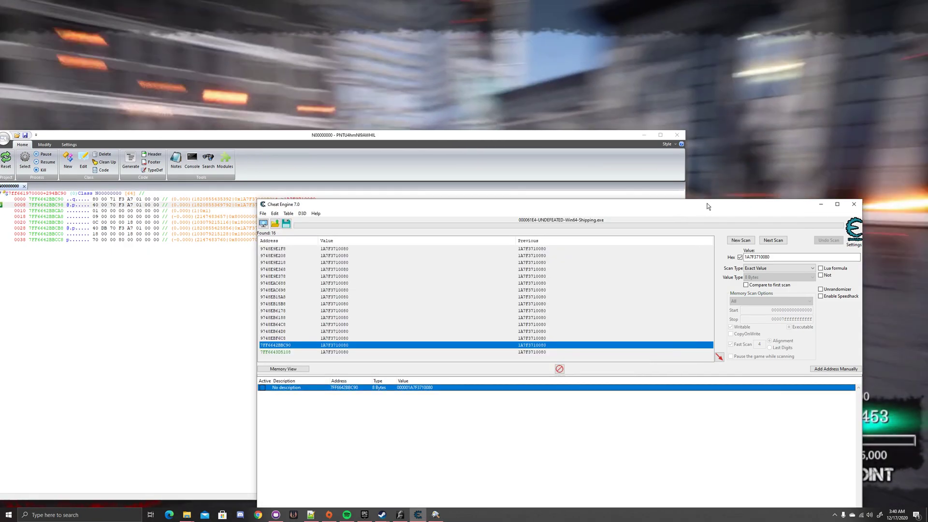
{"action": "right_click", "coordinate": [368, 353]}
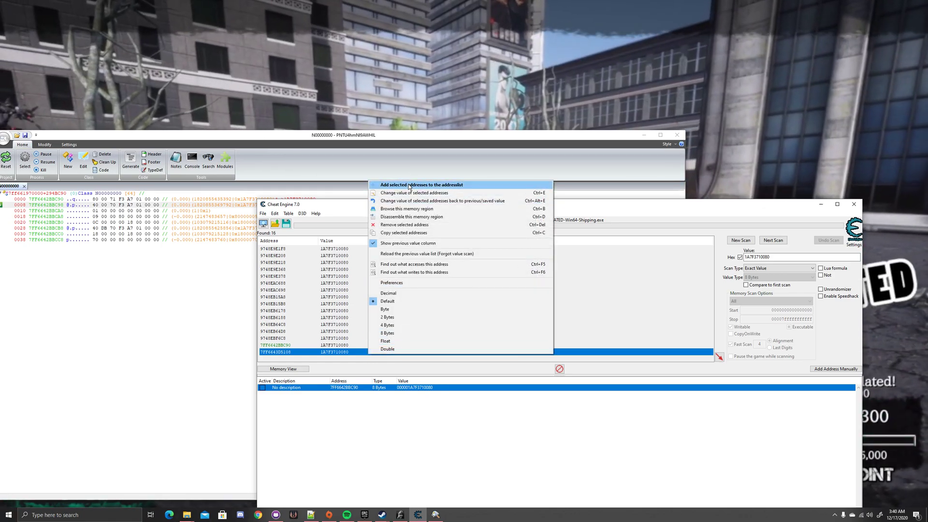
{"action": "left_click", "coordinate": [416, 185]}
{"action": "double_click", "coordinate": [348, 394]}
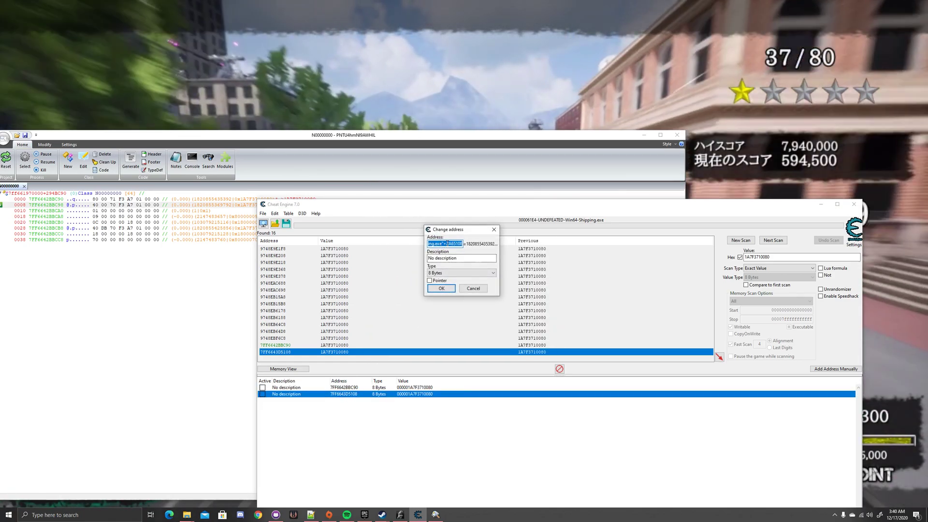
{"action": "left_click", "coordinate": [474, 291]}
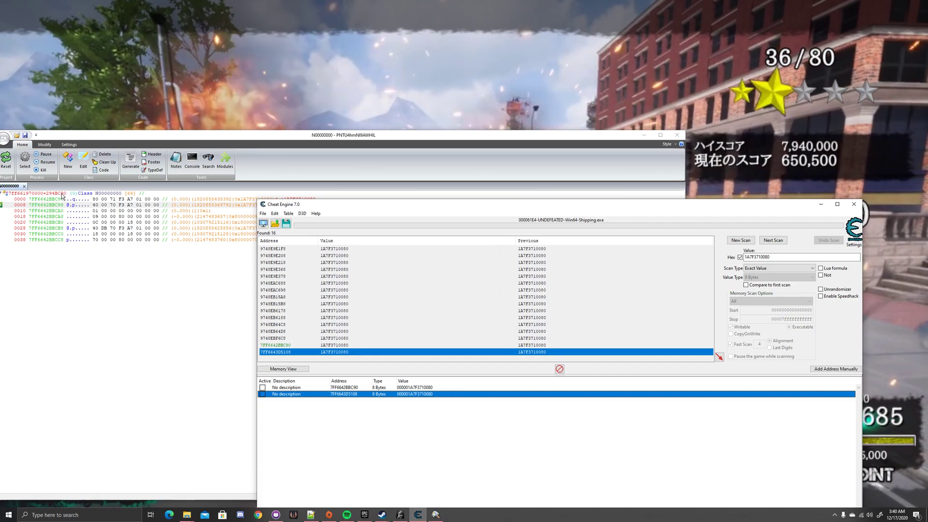
Try the second static address in ReClass by changing the class address to 7ff661970000+2A65108
{"action": "left_click_drag", "start_coordinate": [55, 193], "coordinate": [47, 193]}
{"action": "type", "text": "2A65108"}
{"action": "key", "text": "Return"}
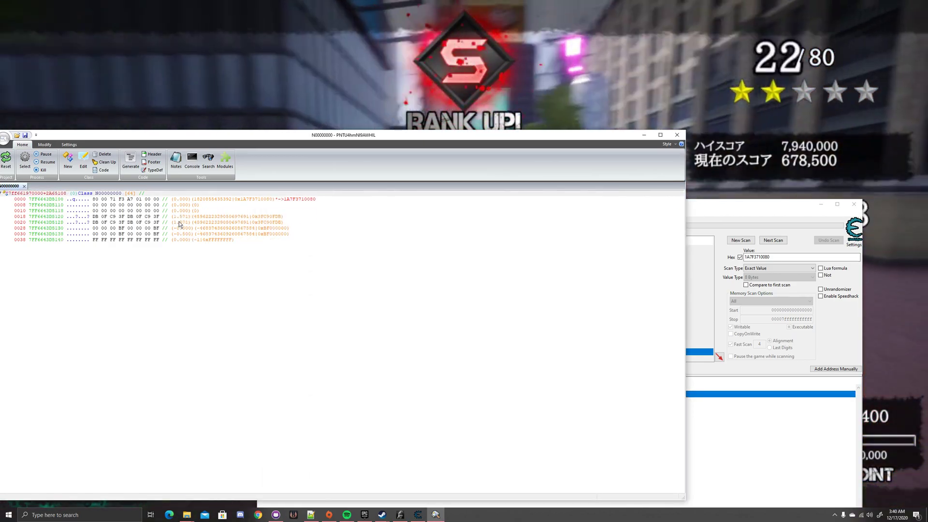
{"action": "left_click", "coordinate": [314, 205]}
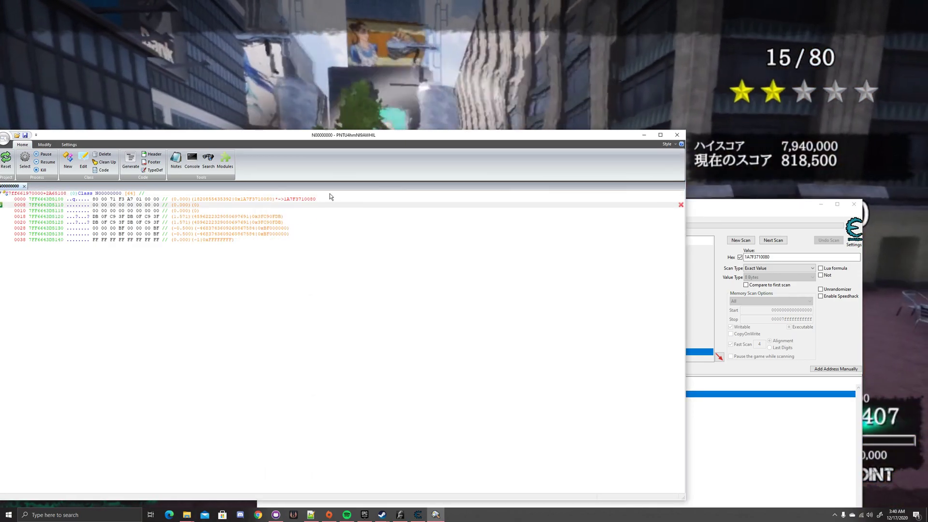
Copy the module offset of entry 7FF6642BBC90 from Cheat Engine and set the ReClass class address to 7ff661970000+294BC90
{"action": "left_click", "coordinate": [732, 219]}
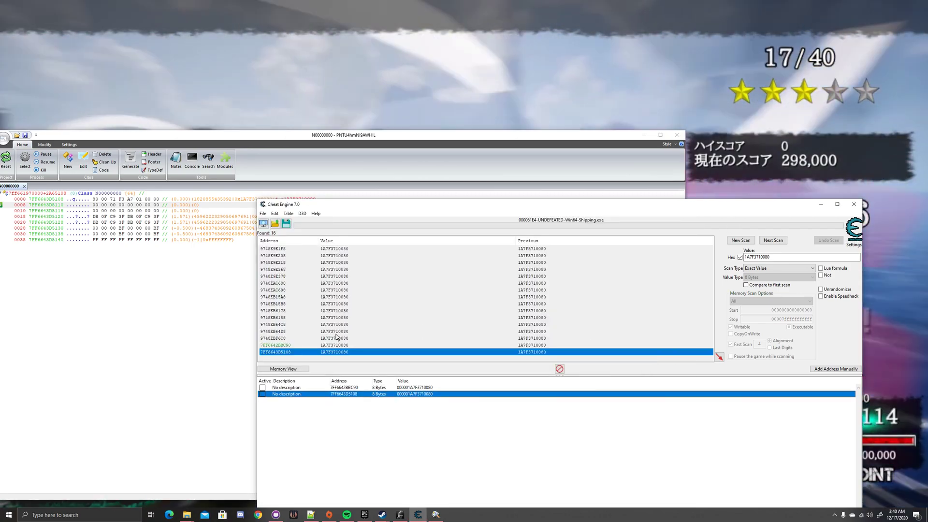
{"action": "left_click", "coordinate": [343, 387]}
{"action": "double_click", "coordinate": [344, 387]}
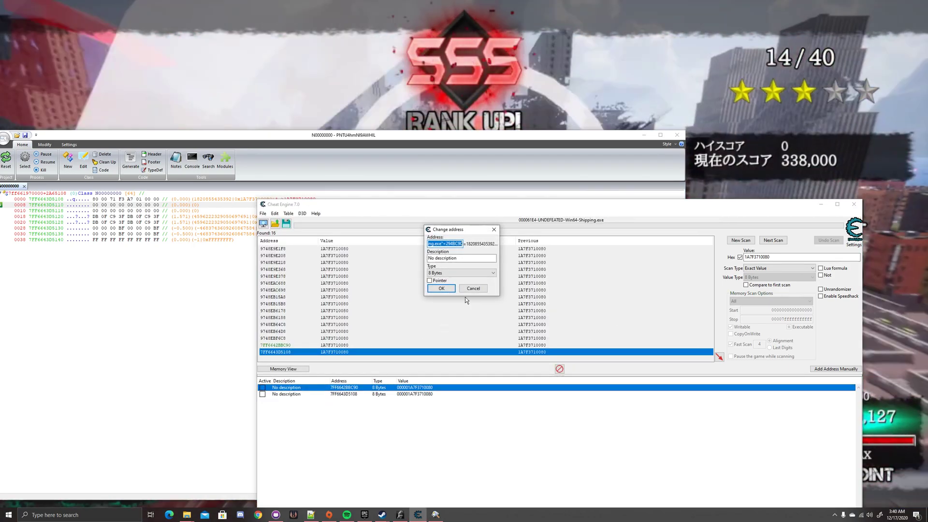
{"action": "left_click", "coordinate": [473, 288]}
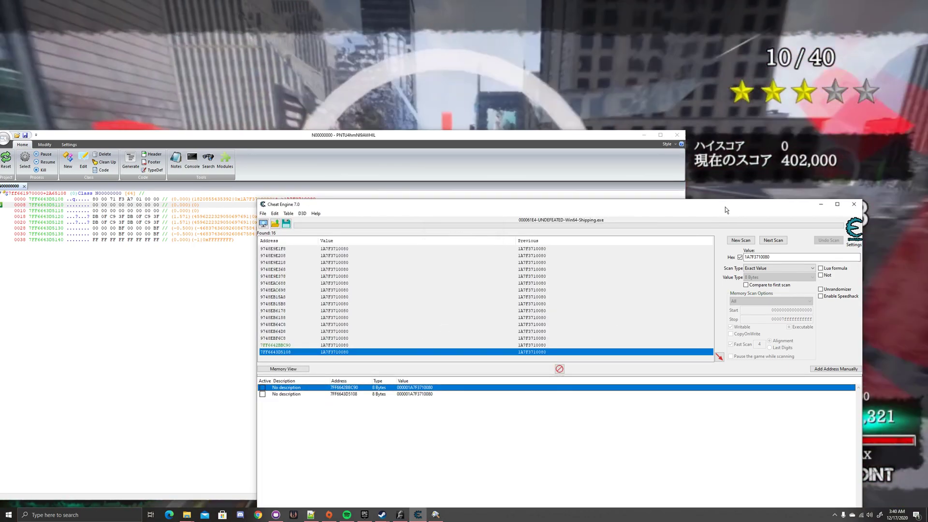
{"action": "left_click", "coordinate": [45, 183]}
{"action": "left_click", "coordinate": [36, 193]}
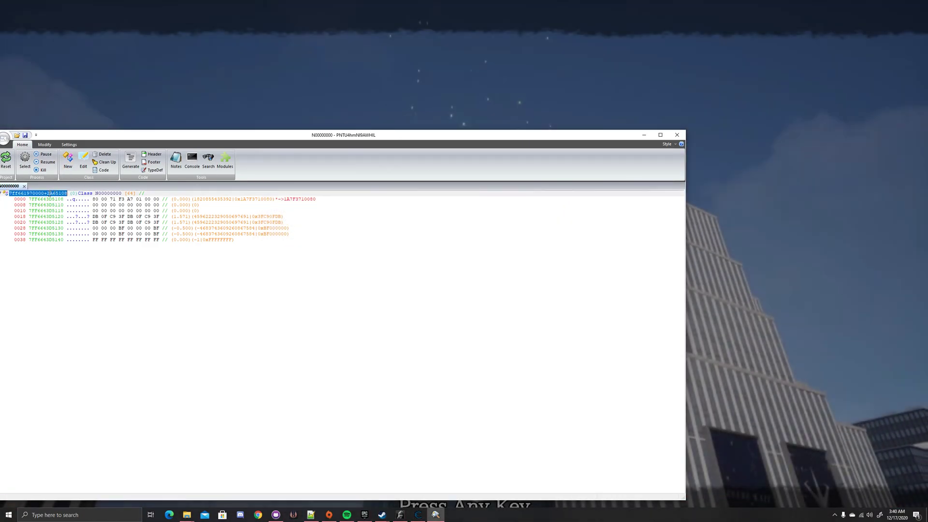
{"action": "double_click", "coordinate": [56, 193]}
{"action": "type", "text": "294BC90"}
Delete the class members from offset 0008 through 0038, leaving only the member at offset 0000
{"action": "left_click", "coordinate": [95, 207]}
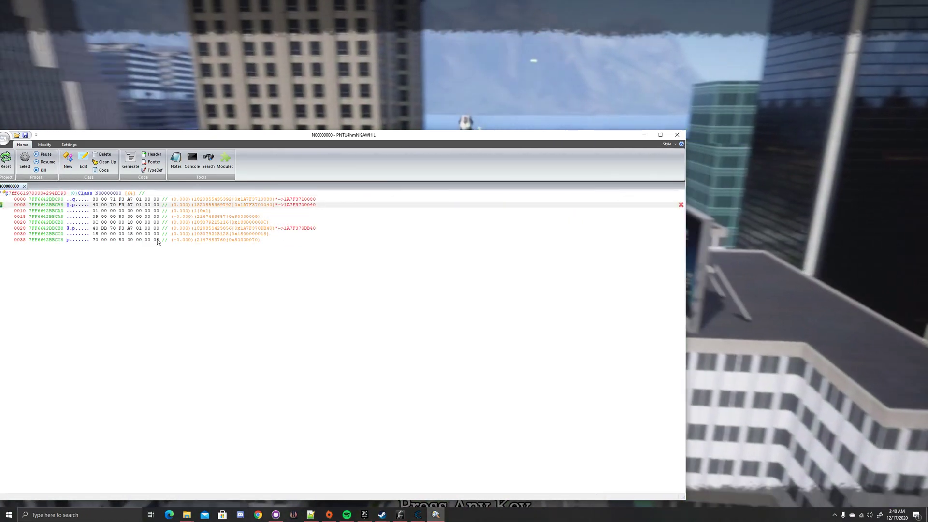
{"action": "left_click", "coordinate": [157, 241], "text": "shift"}
{"action": "key", "text": "Delete"}
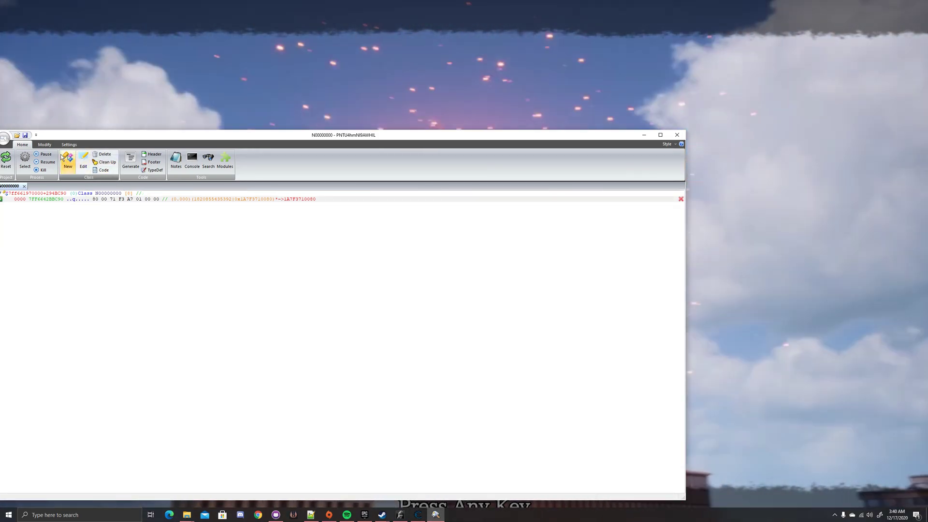
Change the remaining member at offset 0000 to a pointer and expand the class it points to
{"action": "left_click", "coordinate": [44, 144]}
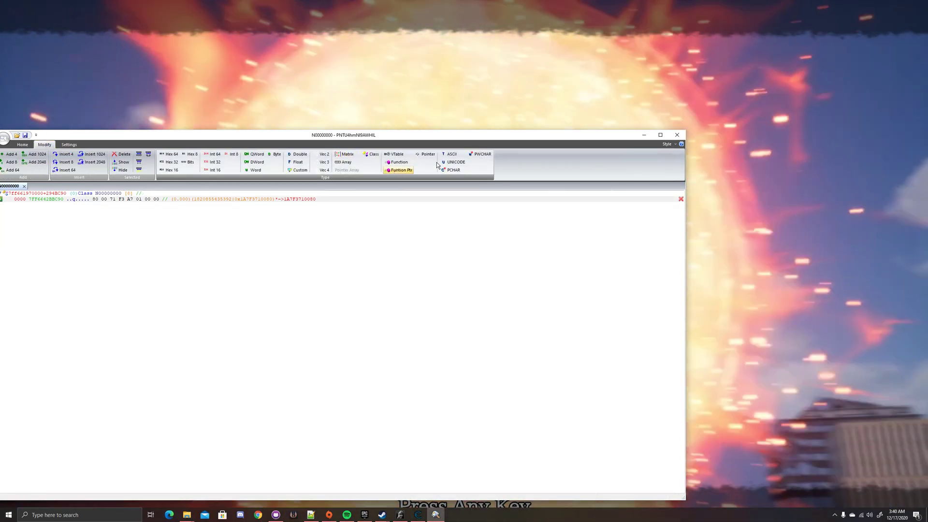
{"action": "left_click", "coordinate": [425, 153]}
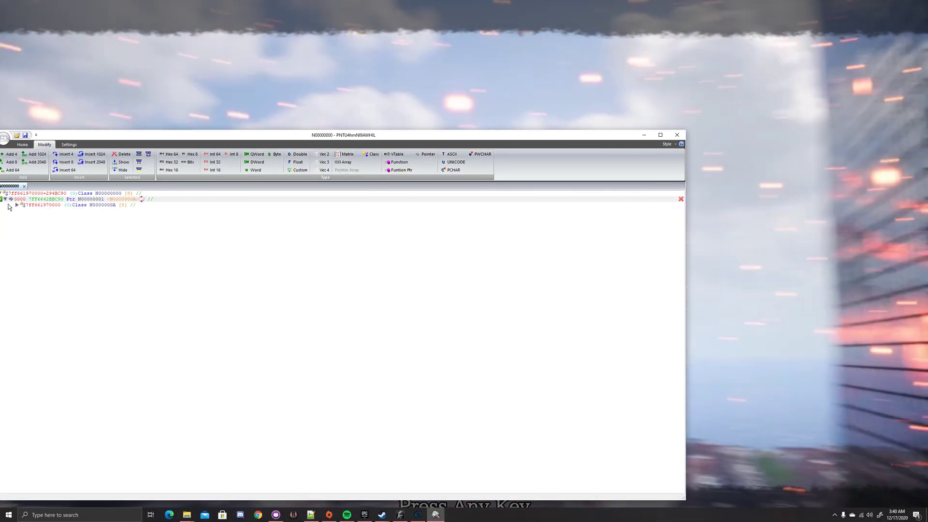
{"action": "left_click", "coordinate": [5, 199]}
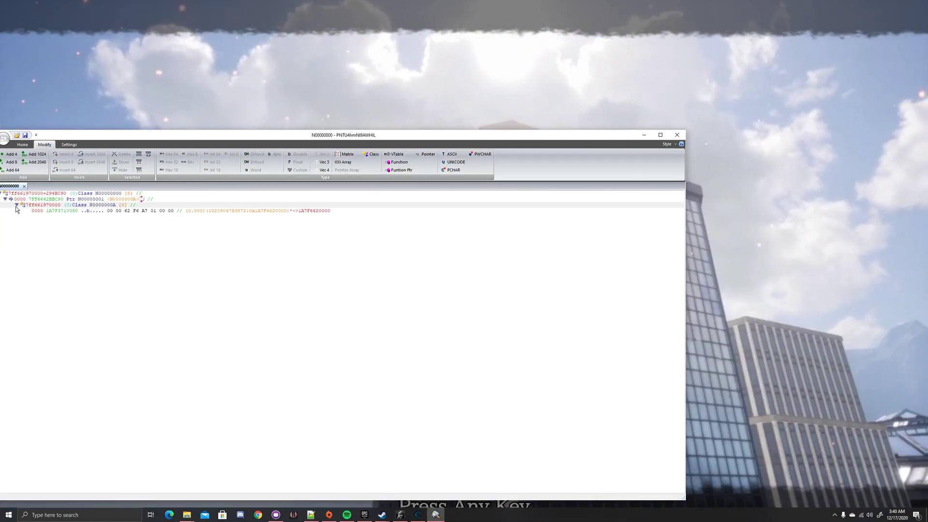
Convert the member at 1A7F3710080 and the one nested beneath it to pointers, expanding down to the innermost class
{"action": "left_click", "coordinate": [88, 210]}
{"action": "left_click", "coordinate": [425, 154]}
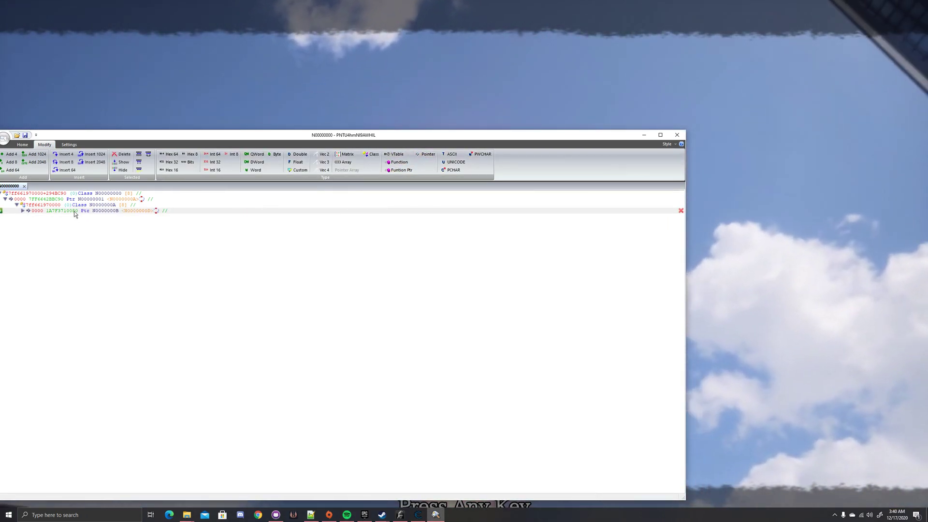
{"action": "left_click", "coordinate": [33, 216]}
{"action": "left_click", "coordinate": [77, 222]}
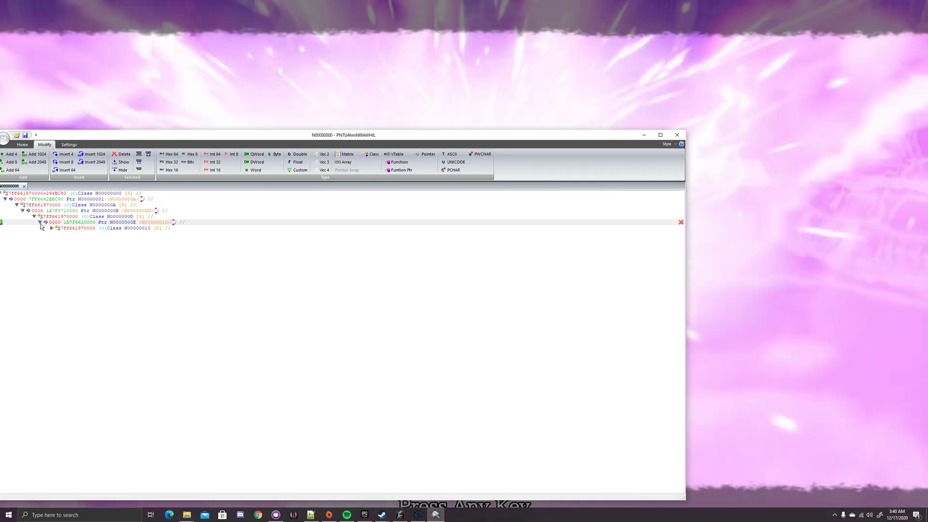
{"action": "left_click", "coordinate": [40, 222]}
Extend the innermost class by 64 bytes twice, and maximize the ReClass window
{"action": "right_click", "coordinate": [217, 235]}
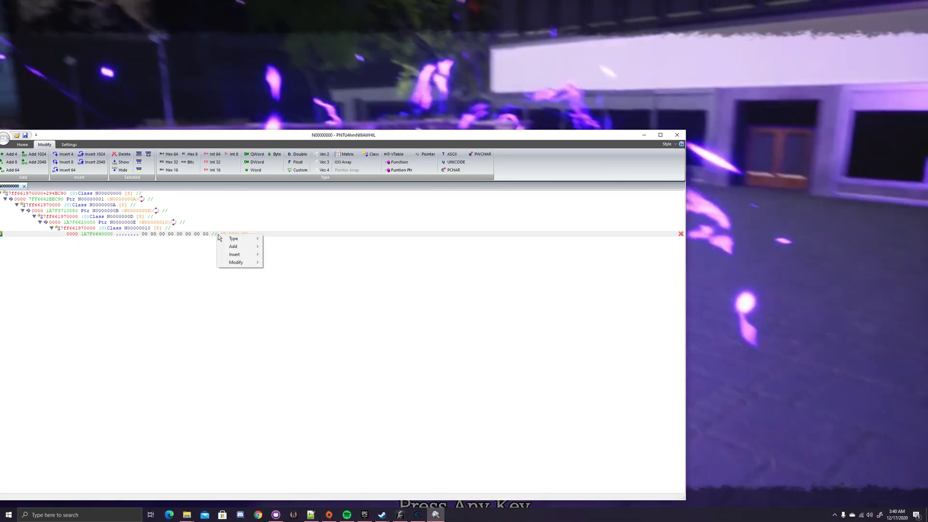
{"action": "mouse_move", "coordinate": [233, 246]}
{"action": "left_click", "coordinate": [283, 262]}
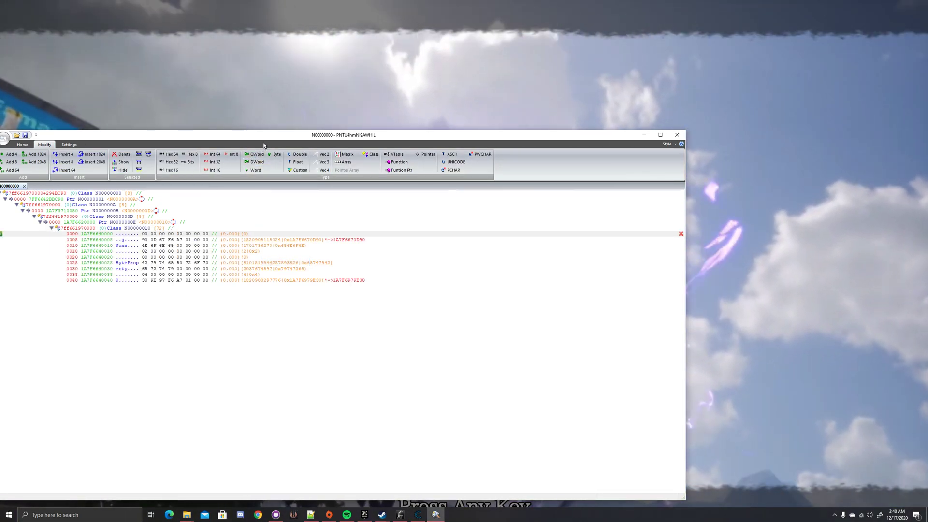
{"action": "double_click", "coordinate": [231, 135]}
{"action": "mouse_move", "coordinate": [241, 115]}
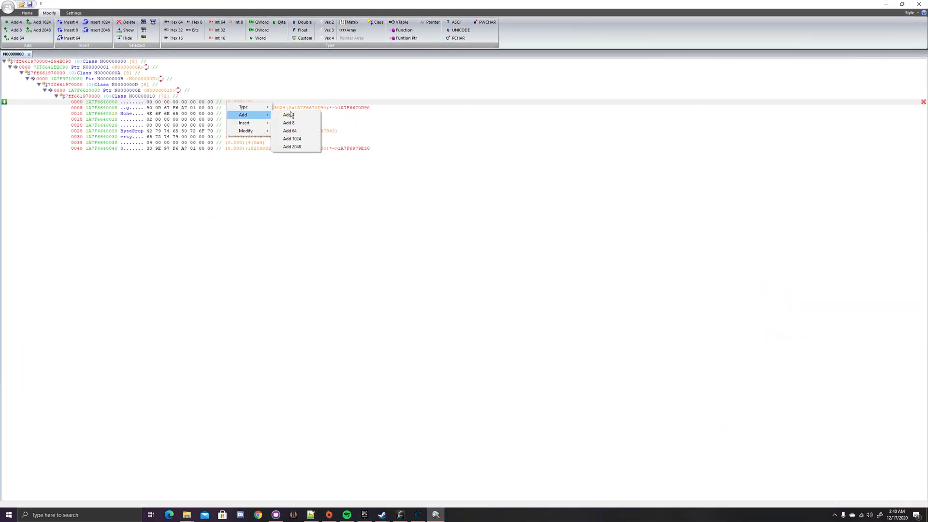
{"action": "left_click", "coordinate": [300, 130]}
Extend the innermost class by another 64 bytes and then 1024 bytes, and review the name strings in its members
{"action": "left_click", "coordinate": [65, 62]}
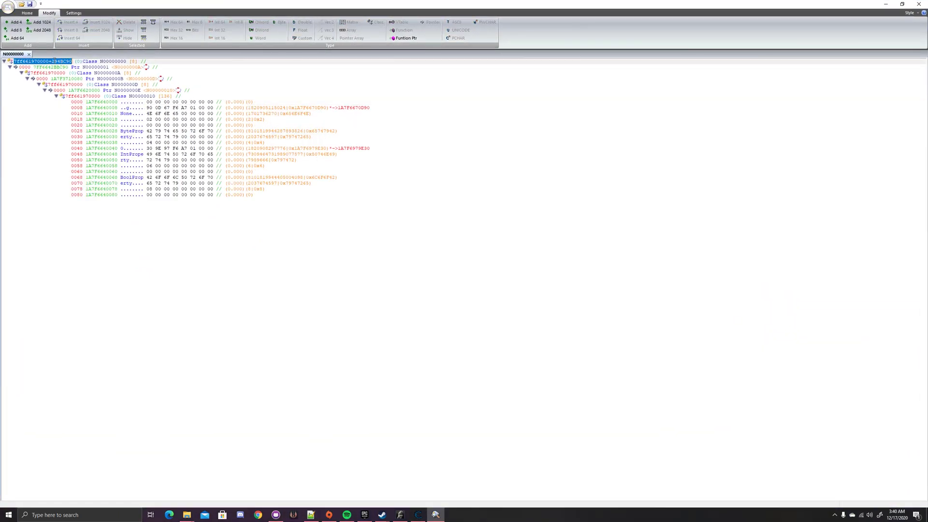
{"action": "right_click", "coordinate": [224, 195]}
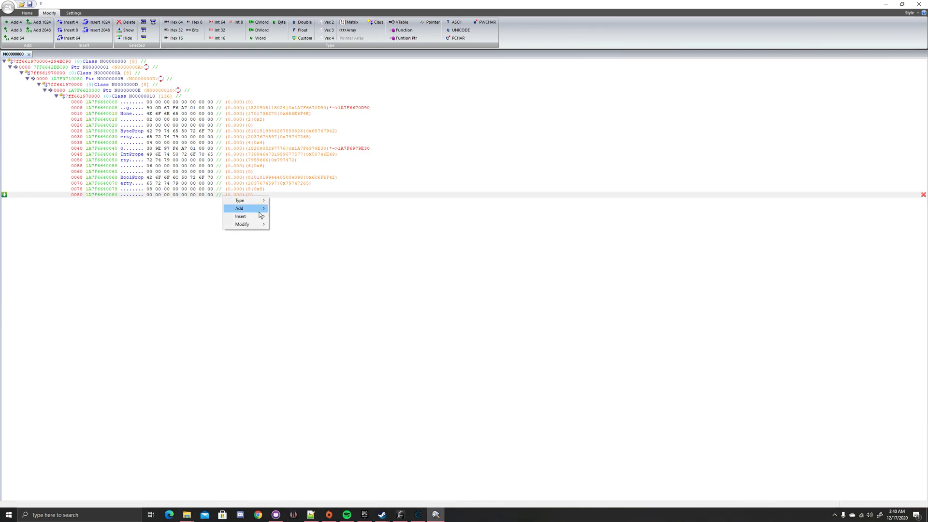
{"action": "mouse_move", "coordinate": [261, 209]}
{"action": "left_click", "coordinate": [297, 224]}
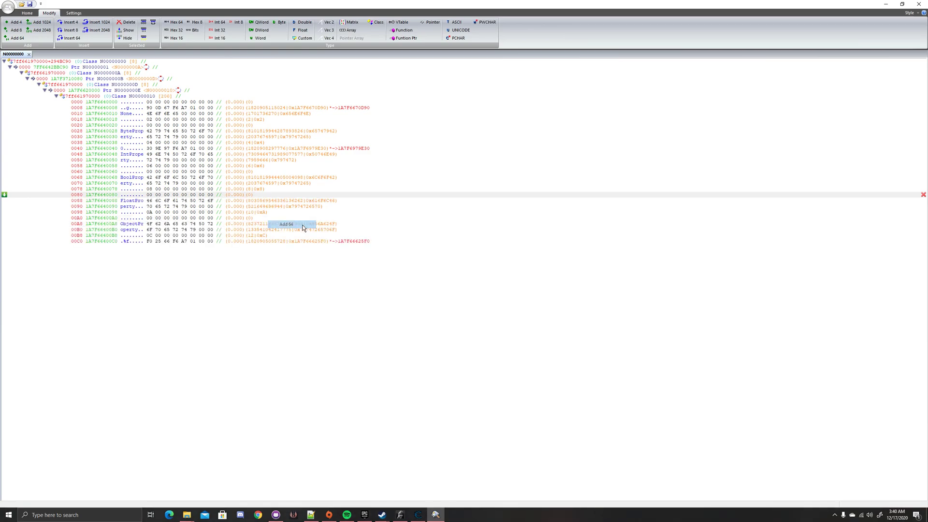
{"action": "right_click", "coordinate": [203, 241]}
{"action": "left_click", "coordinate": [278, 281]}
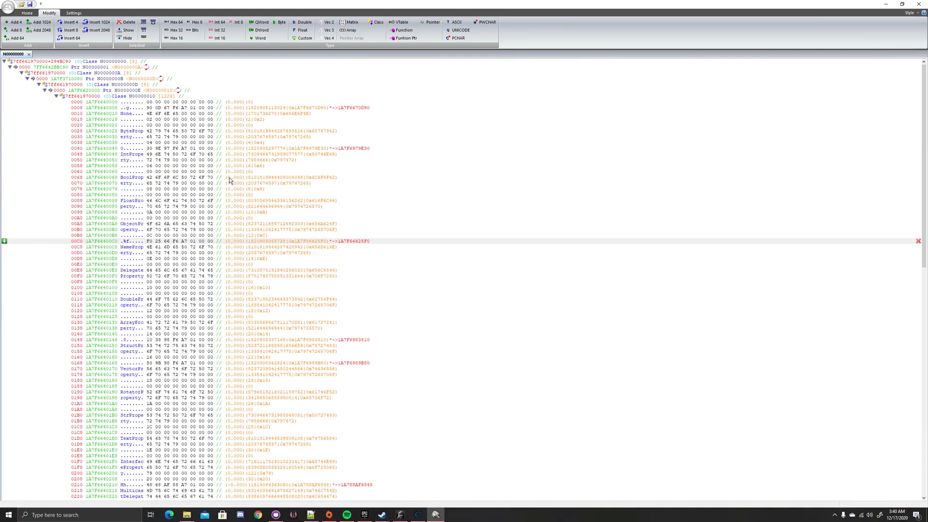
{"action": "scroll", "coordinate": [235, 151], "scroll_direction": "down", "scroll_amount": 5}
{"action": "scroll", "coordinate": [236, 149], "scroll_direction": "up", "scroll_amount": 5}
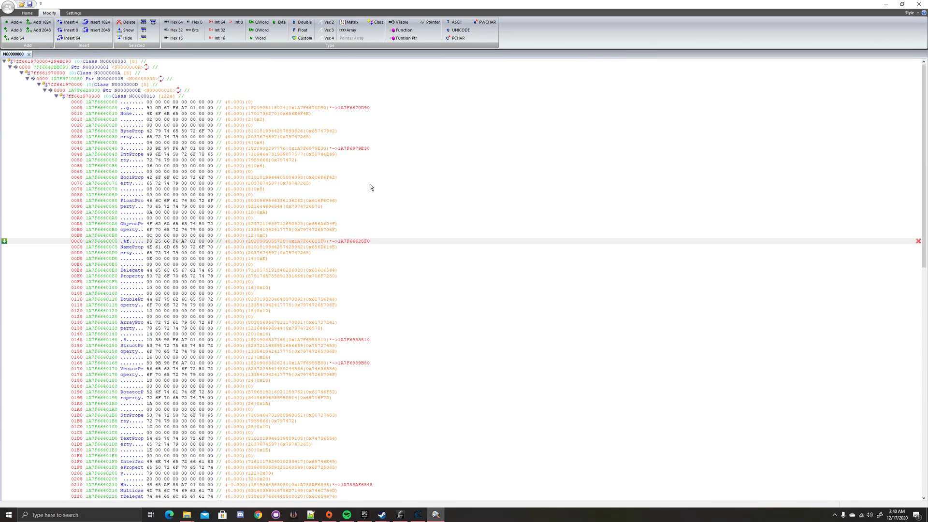